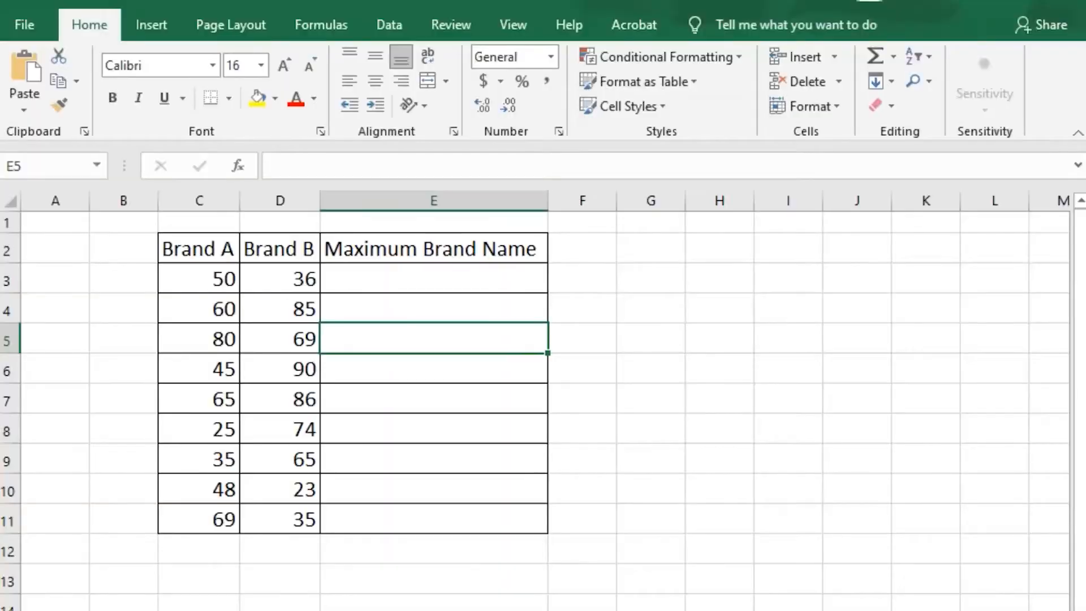
# Begin an IF formula in cell E3 with the logical test C3>D3
pyautogui.click(434, 278)
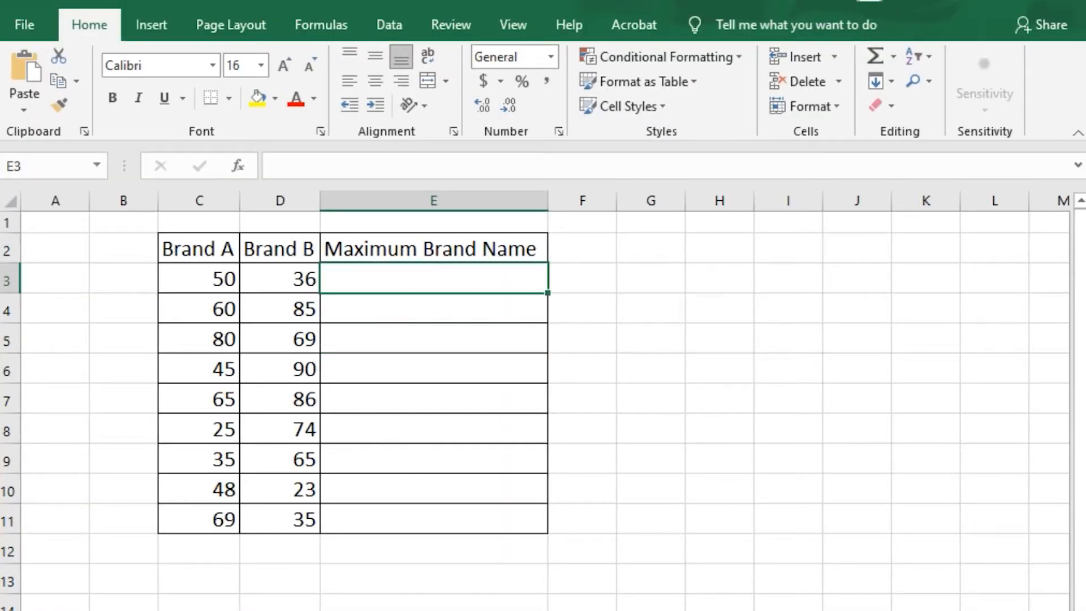
pyautogui.press('Down')
pyautogui.press('Down')
pyautogui.press('Up')
pyautogui.press('Up')
pyautogui.write('=')
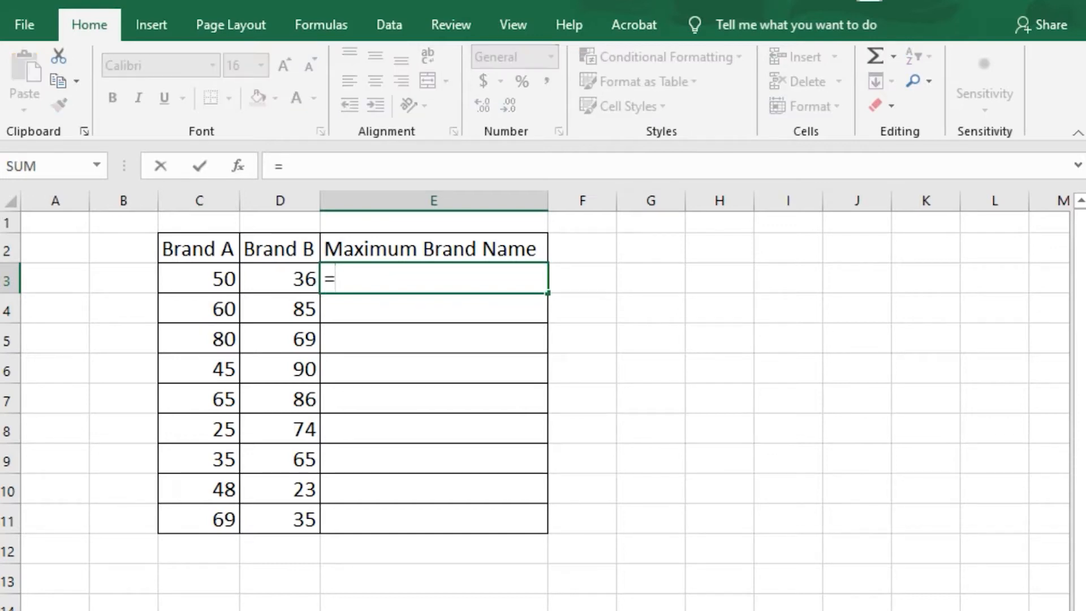
pyautogui.write('if')
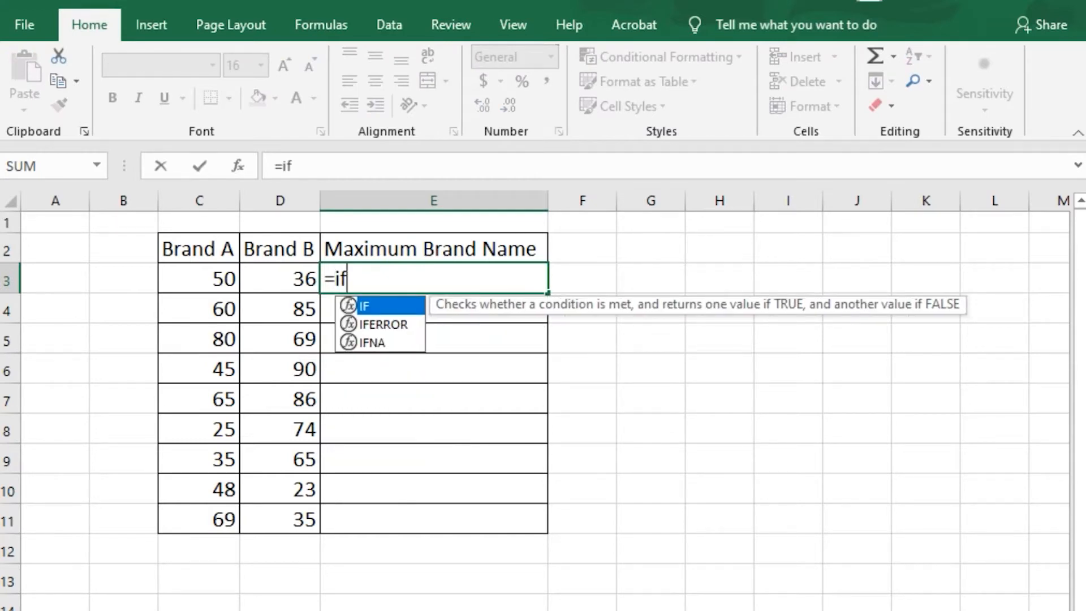
pyautogui.press('Tab')
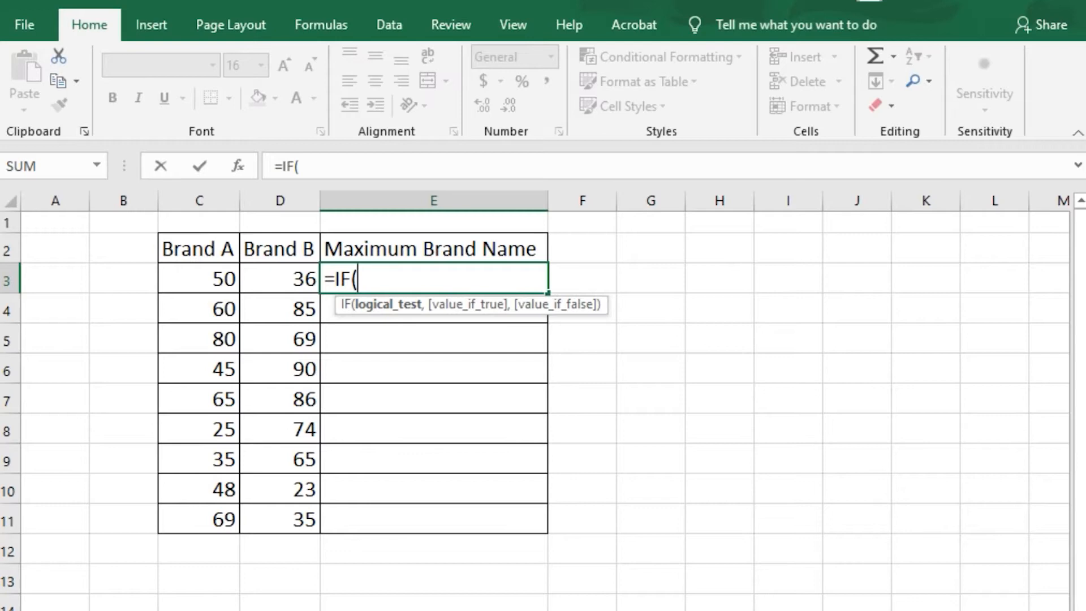
pyautogui.click(200, 278)
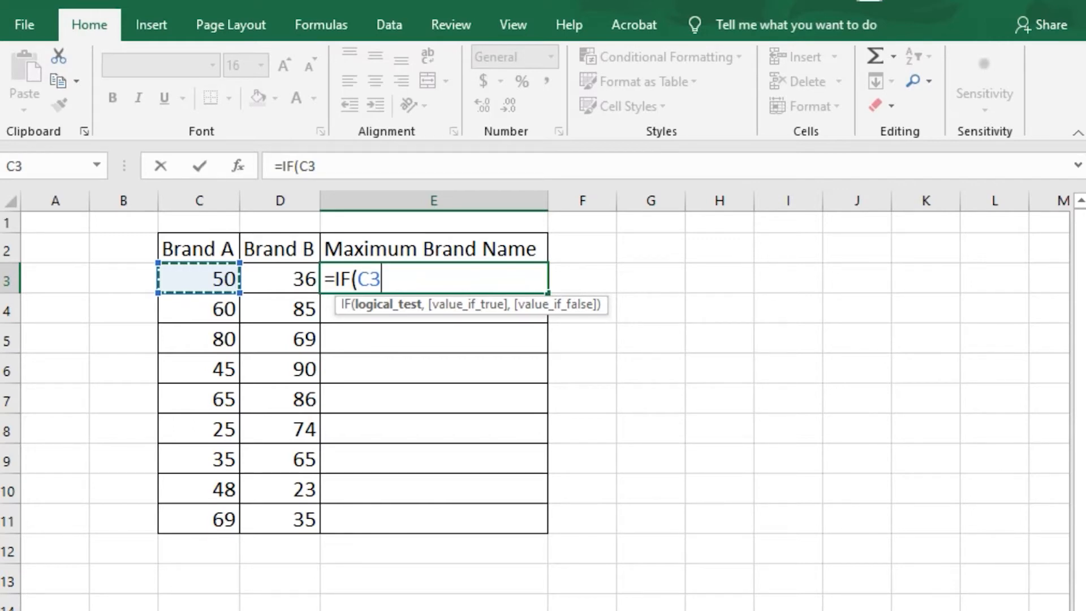
pyautogui.write('>')
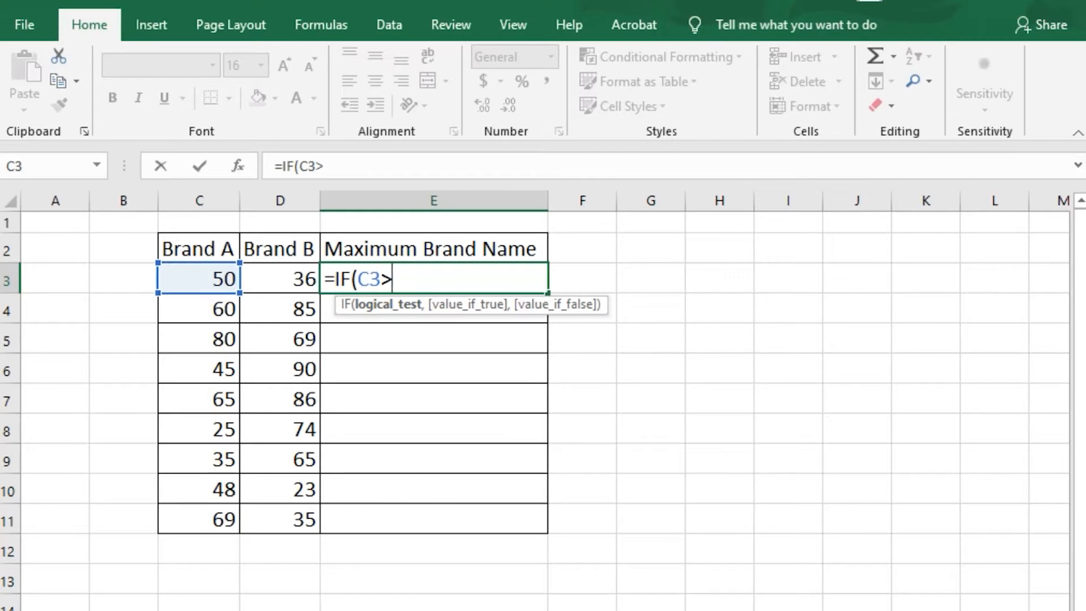
pyautogui.click(279, 279)
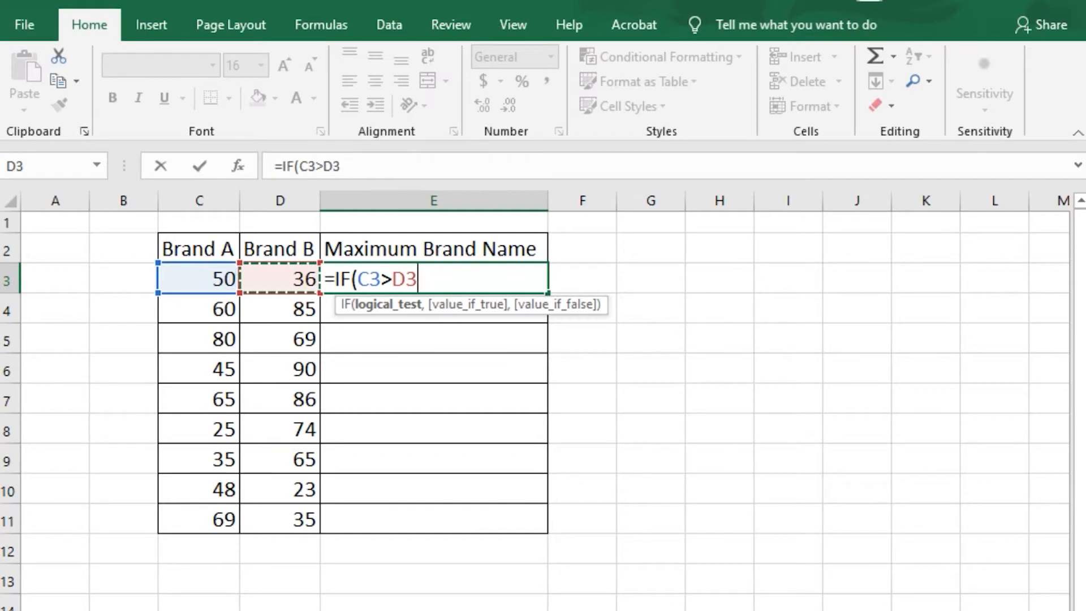
pyautogui.write(',')
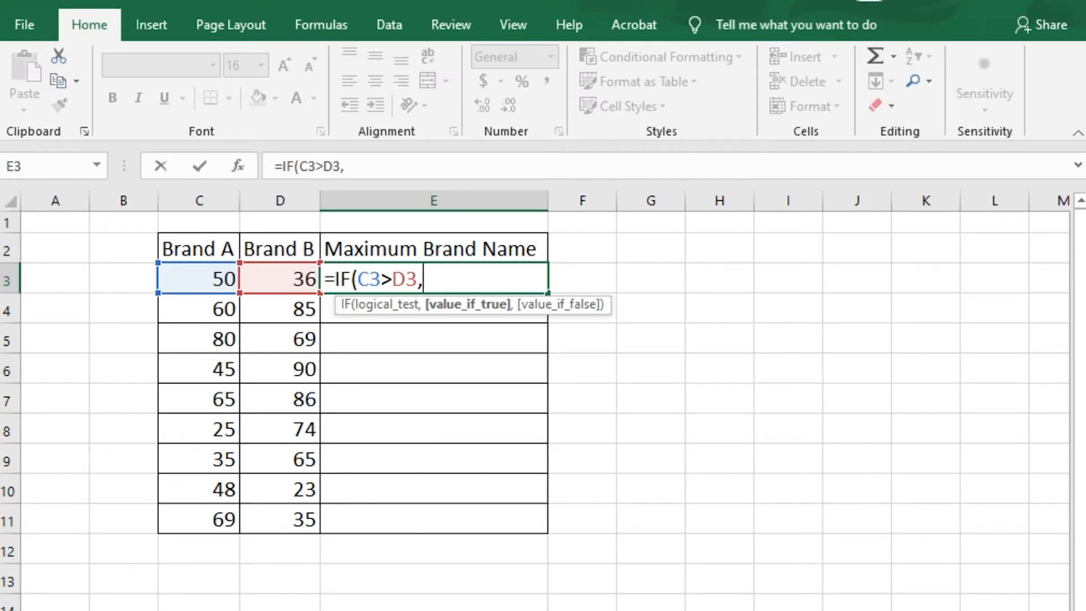
# Complete the IF formula in E3 with "Brand A" as the value if true and "Brand B" as the value if false
pyautogui.write('"Bra')
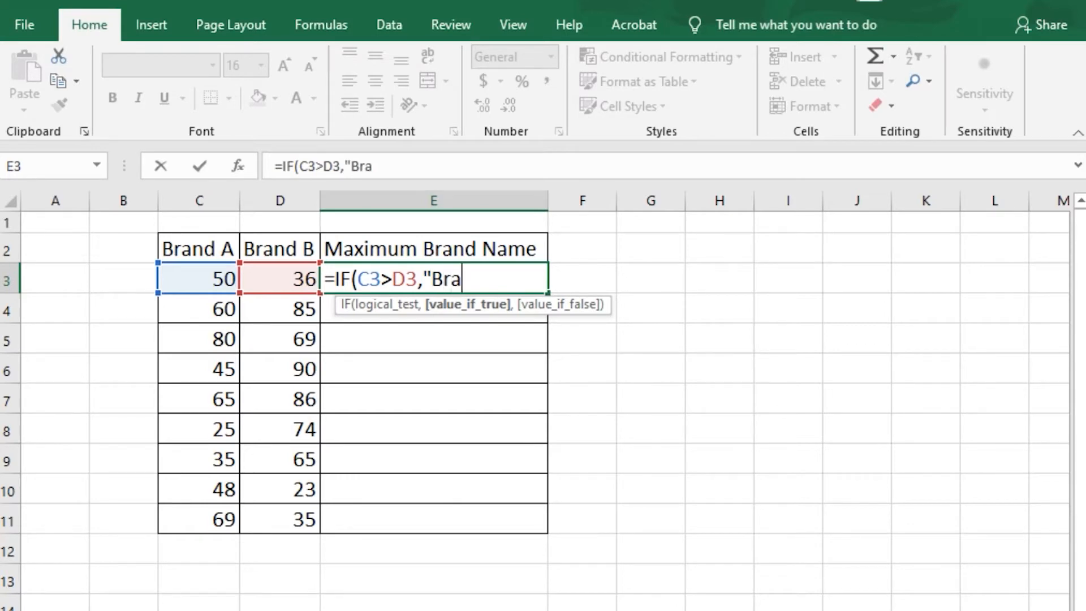
pyautogui.write('nd A"')
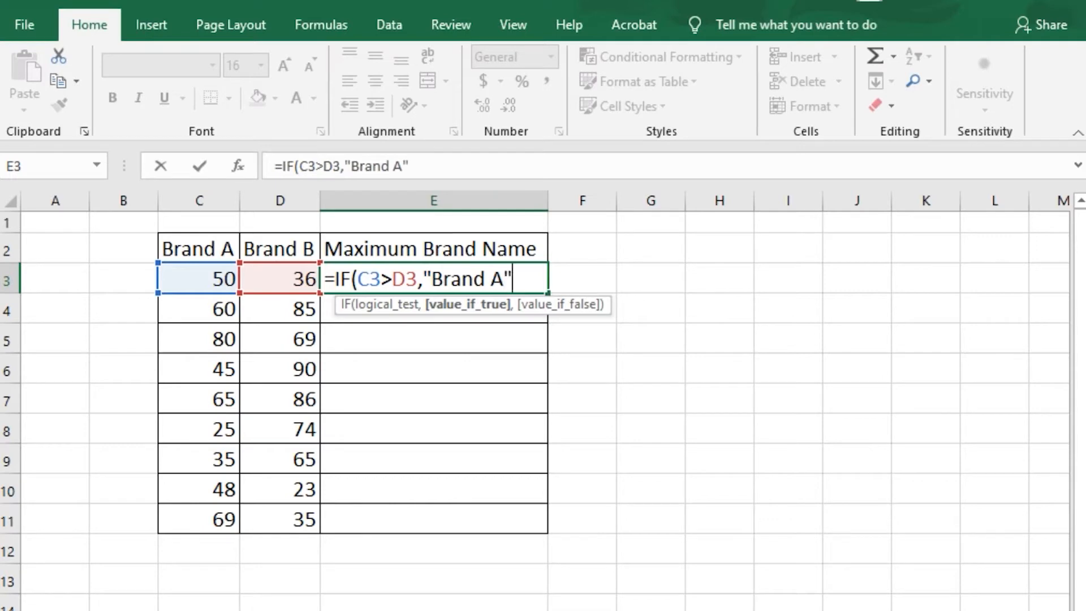
pyautogui.write(',')
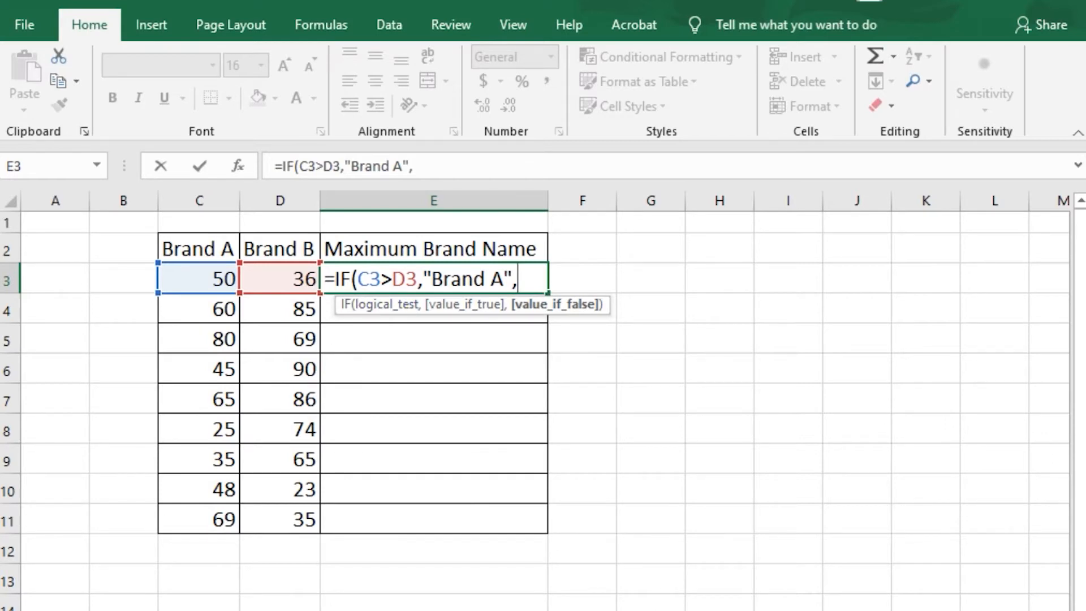
pyautogui.write('"Bran')
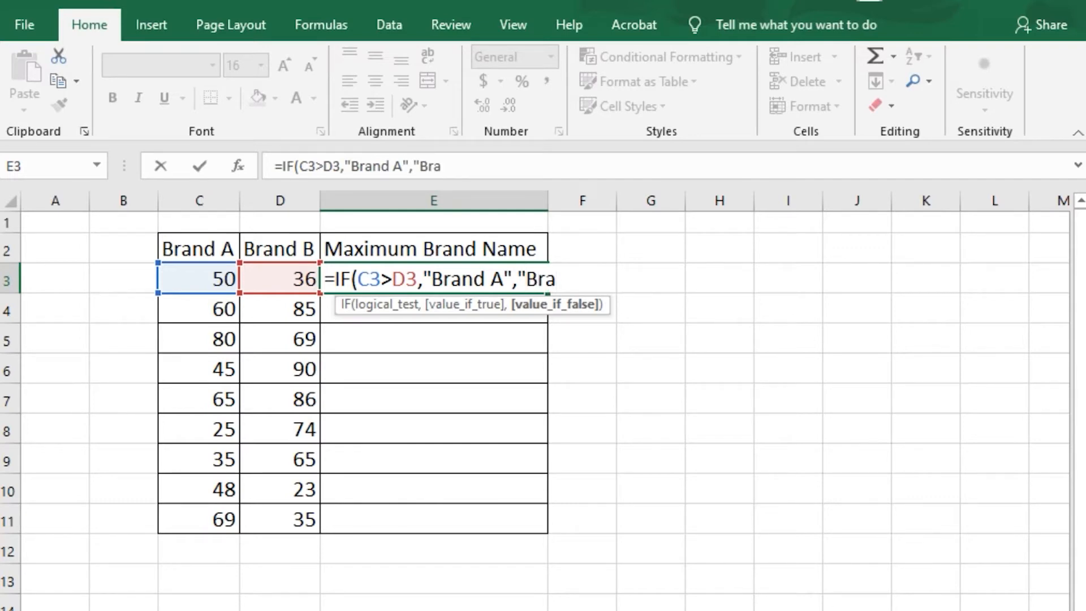
pyautogui.write('d B')
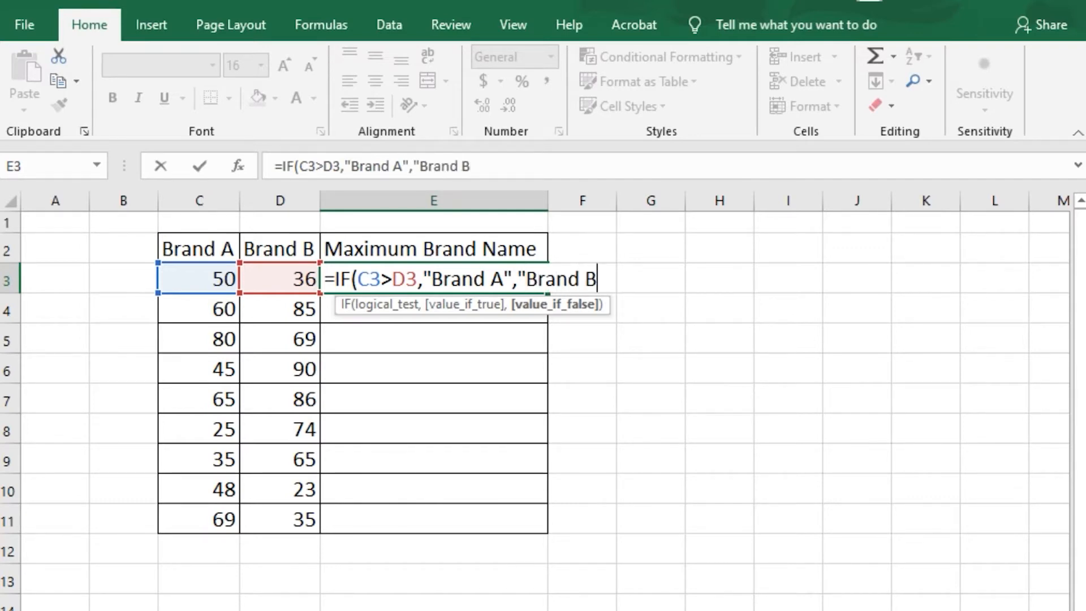
pyautogui.write('")')
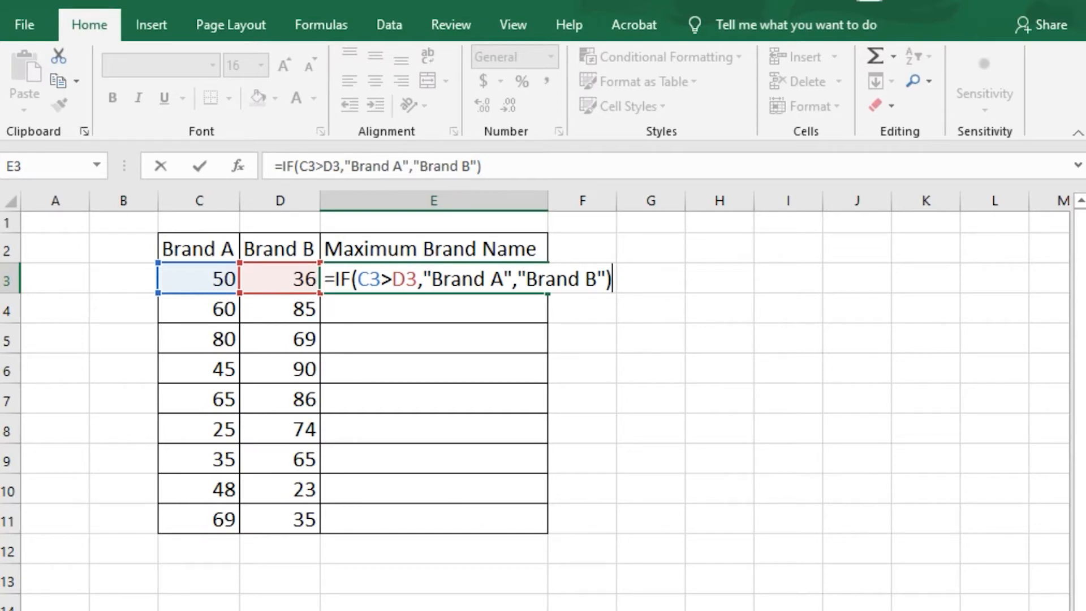
pyautogui.press('Return')
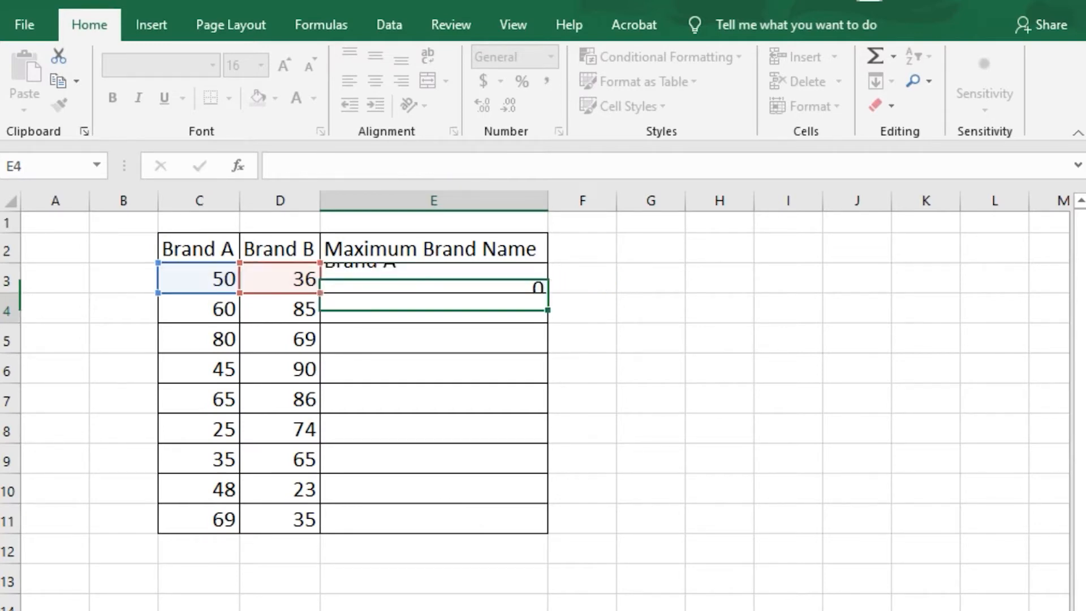
# Fill the E3 formula down to E11 and check the copied results in rows 4 to 7 against their brand values
pyautogui.click(433, 279)
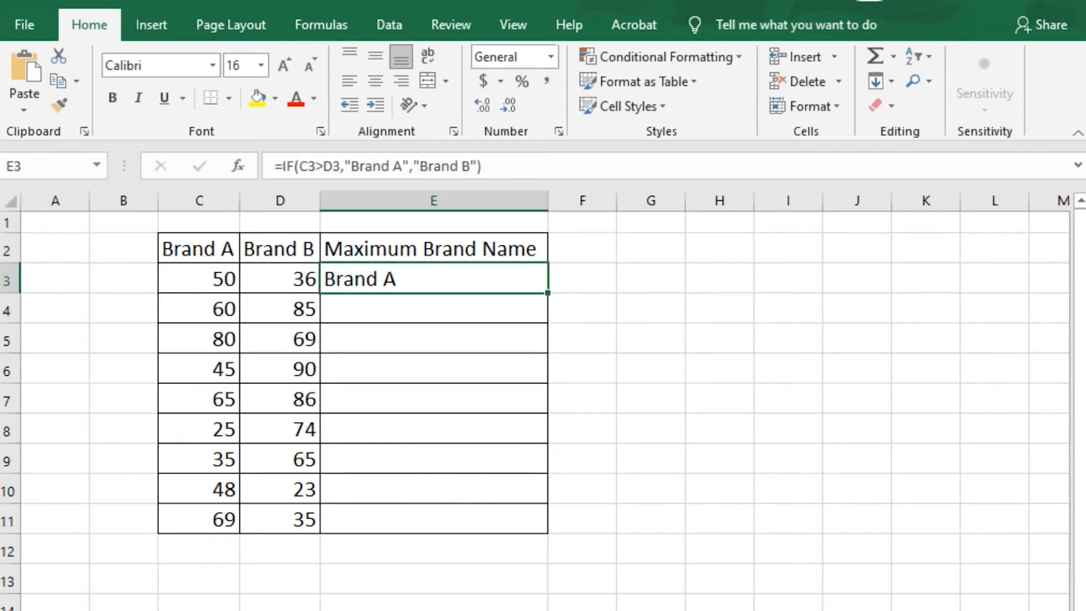
pyautogui.moveTo(547, 292); pyautogui.dragTo(547, 529)
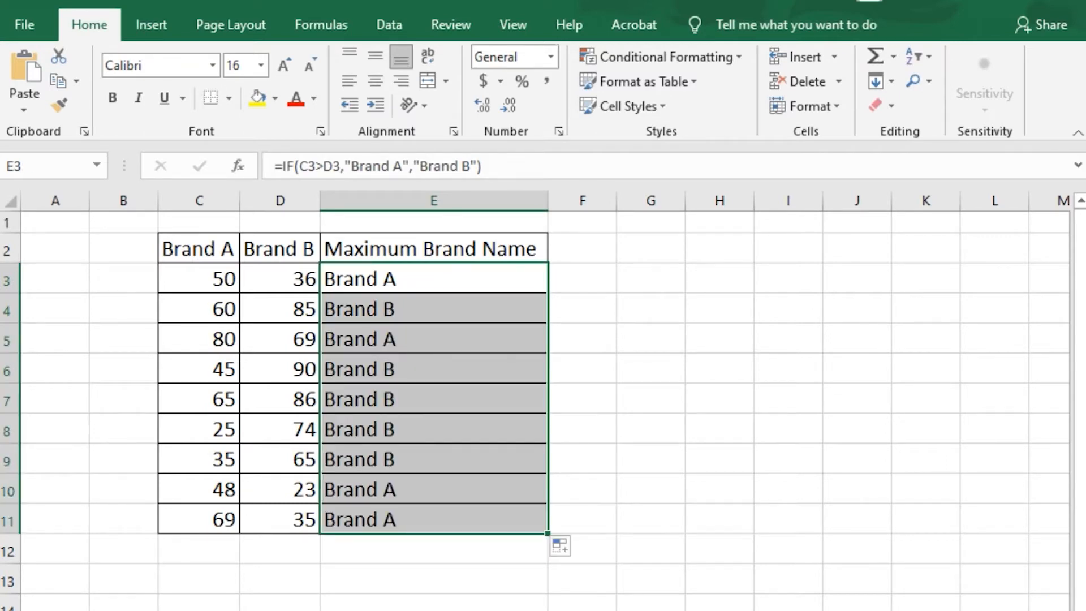
pyautogui.click(434, 309)
pyautogui.click(280, 308)
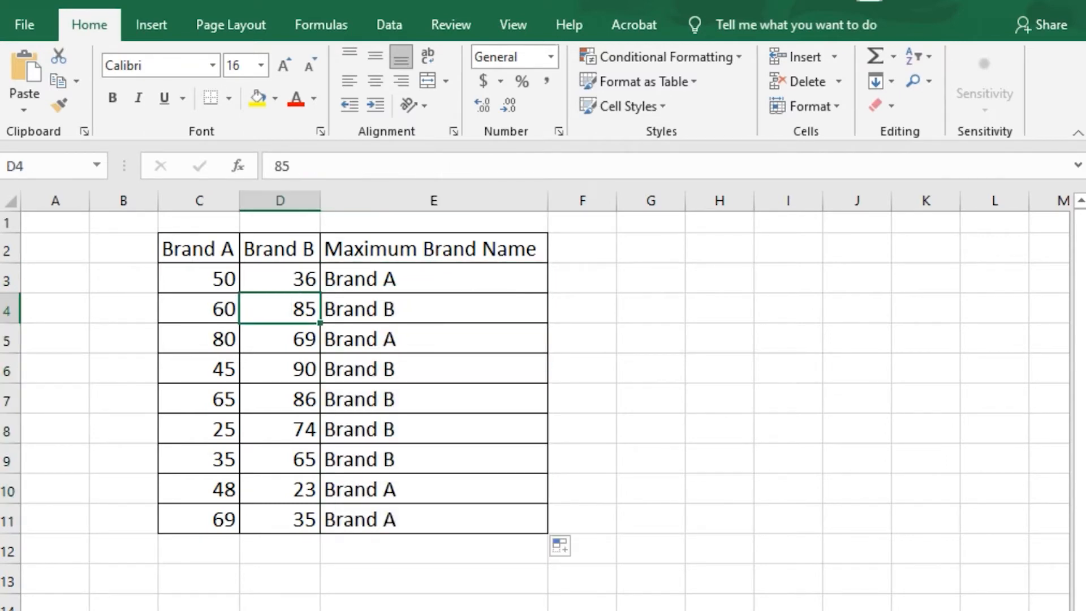
pyautogui.click(434, 339)
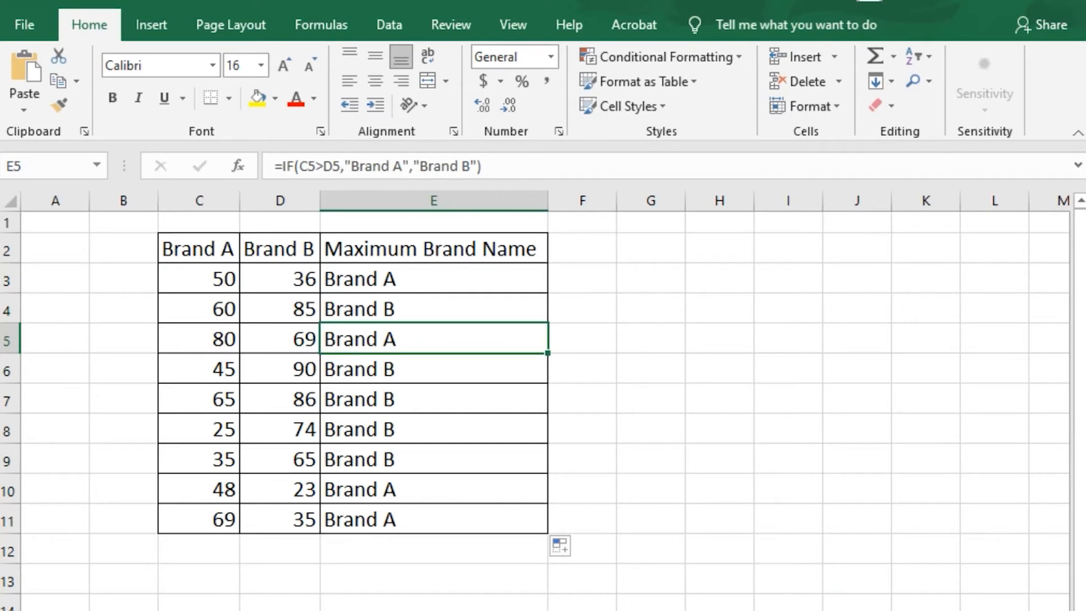
pyautogui.click(199, 339)
pyautogui.click(433, 369)
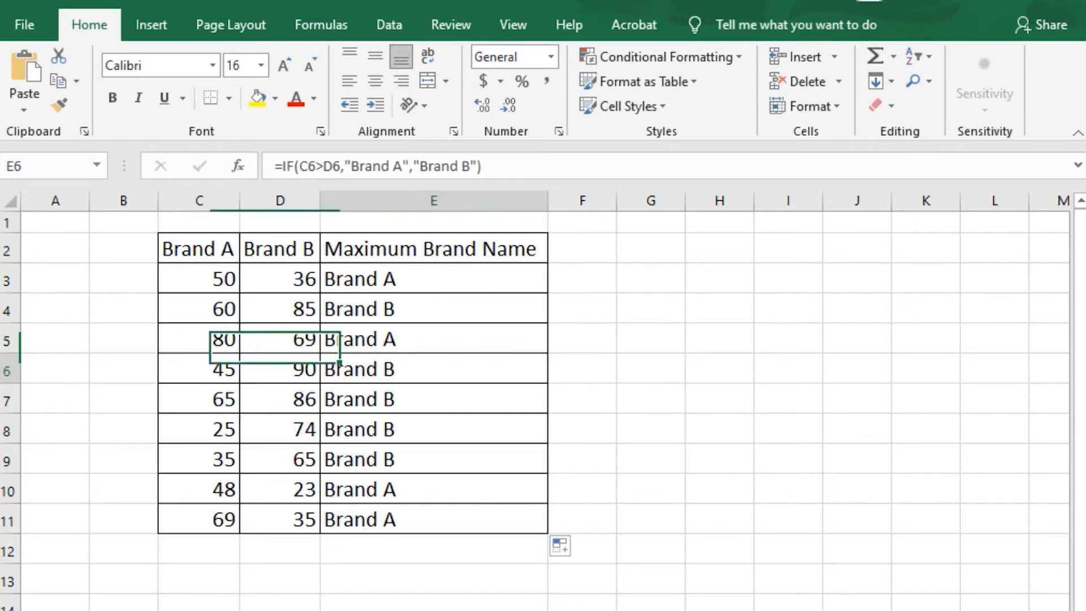
pyautogui.click(434, 400)
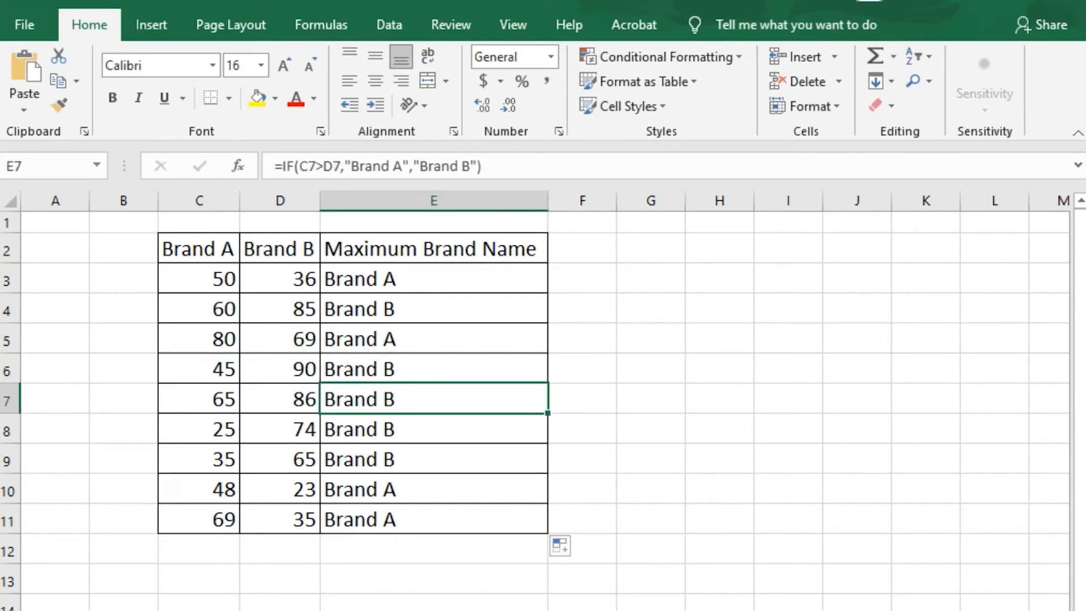
# Set the Brand B value in D3 to 86 and check the result in E3
pyautogui.click(433, 278)
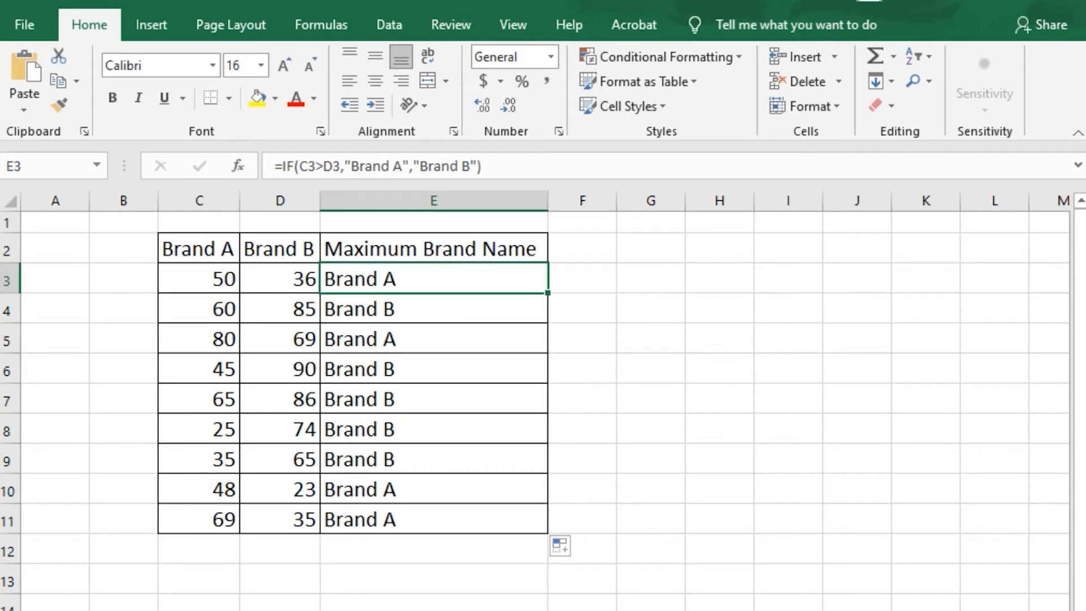
pyautogui.click(280, 278)
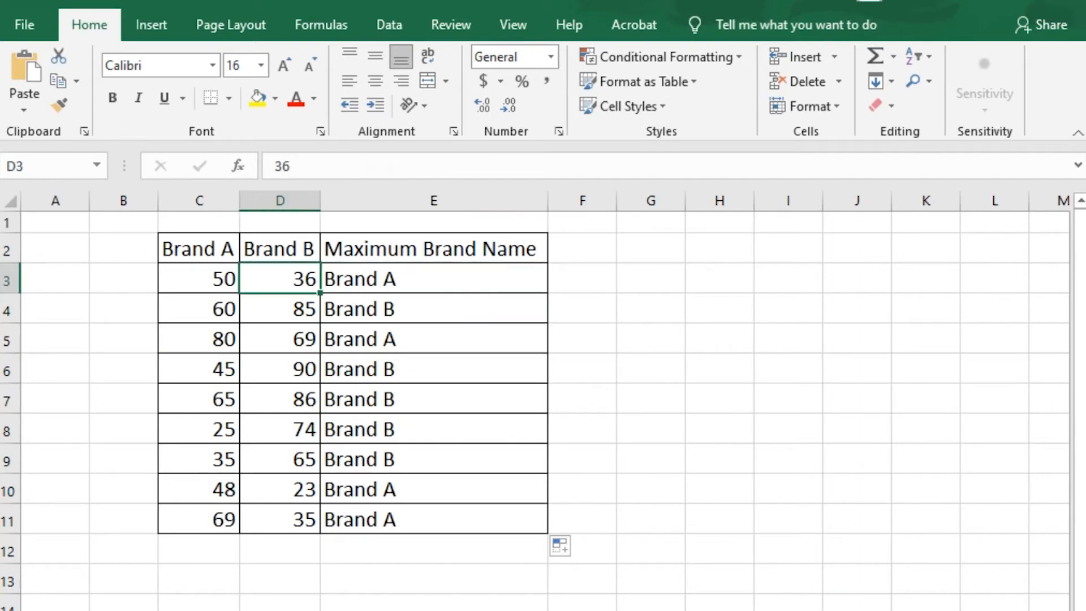
pyautogui.write('86')
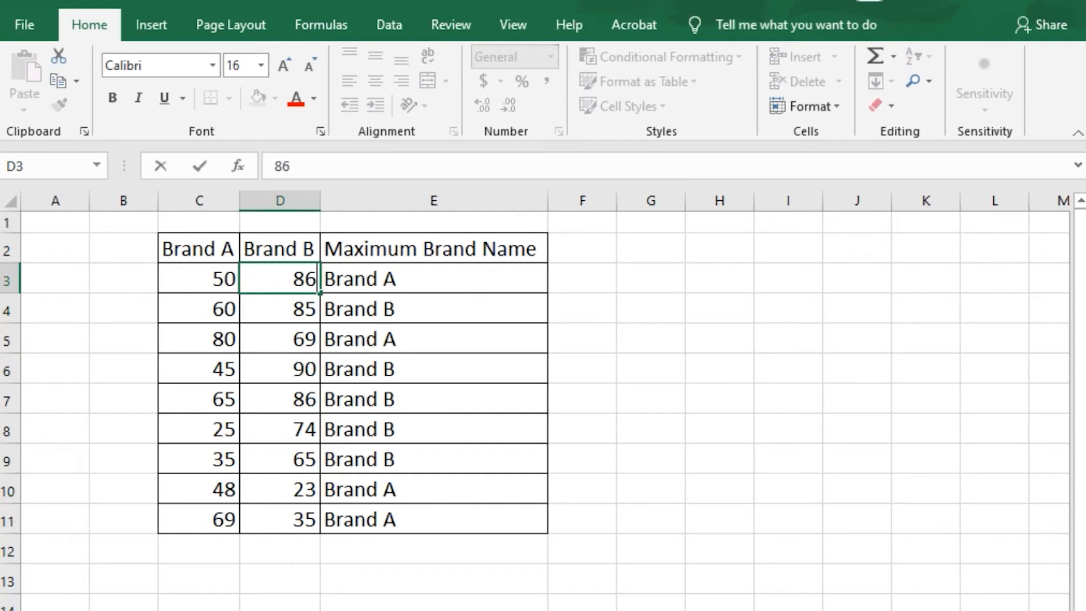
pyautogui.press('Return')
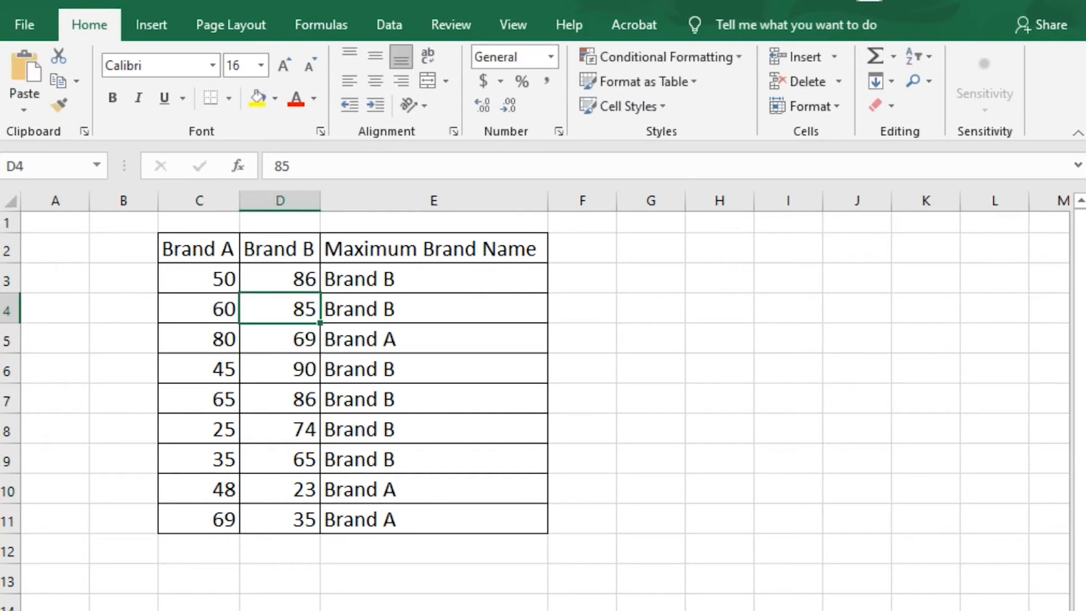
pyautogui.click(434, 278)
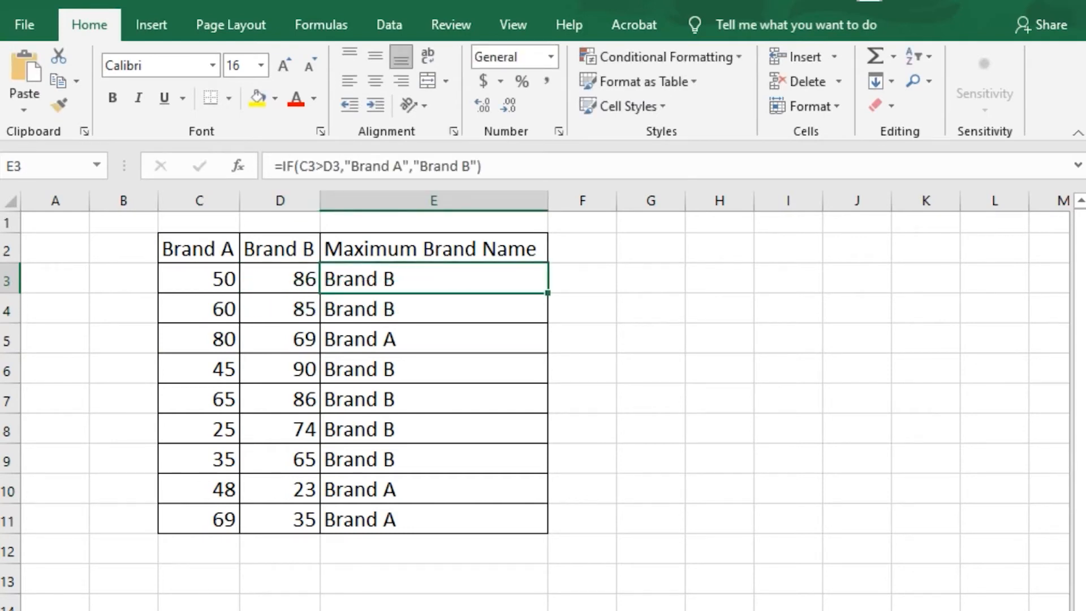
# Set the Brand B value in D3 to 40 and review the IF formula in E3
pyautogui.click(280, 278)
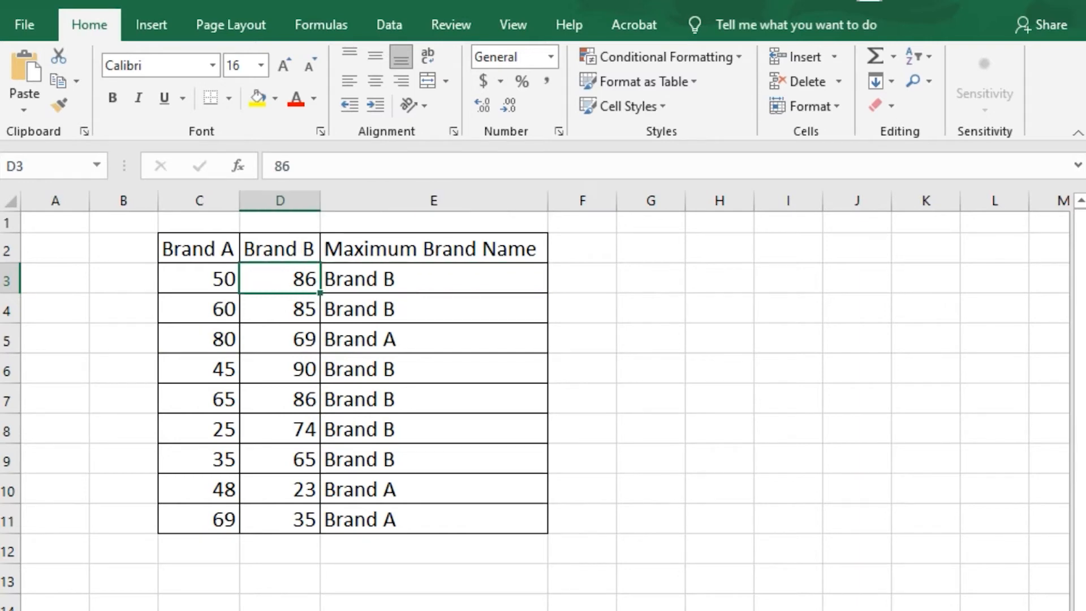
pyautogui.write('40')
pyautogui.press('Return')
pyautogui.click(434, 278)
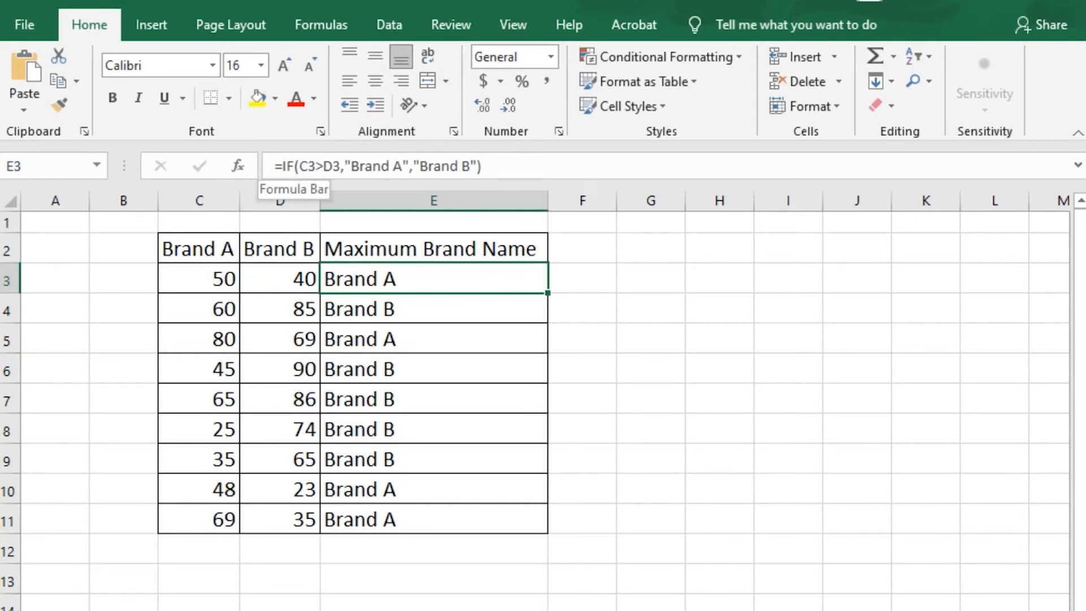
pyautogui.click(270, 168)
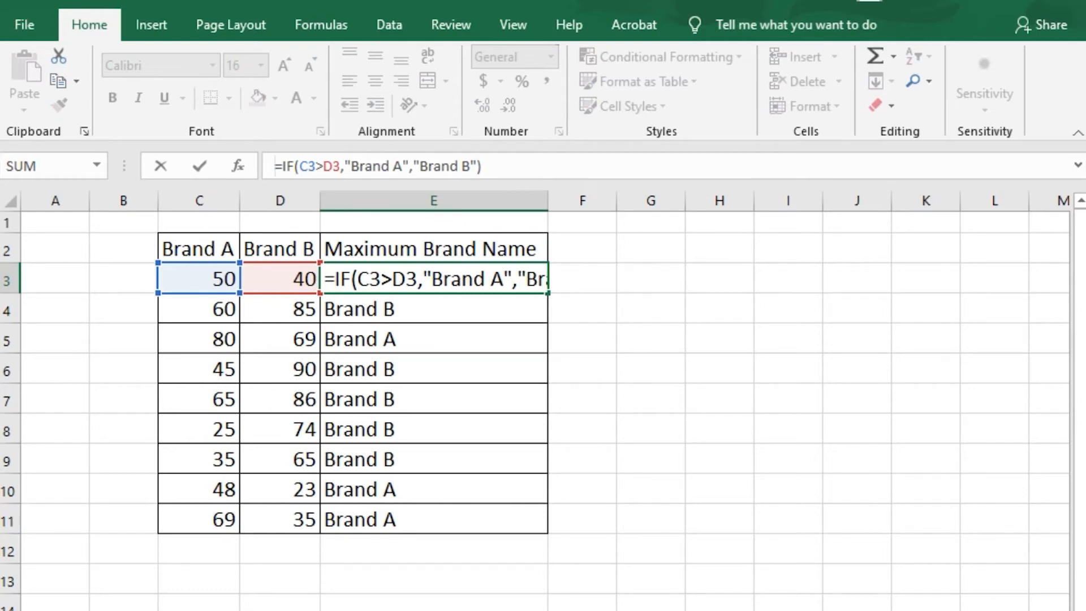
pyautogui.hotkey('ctrl', 'Return')
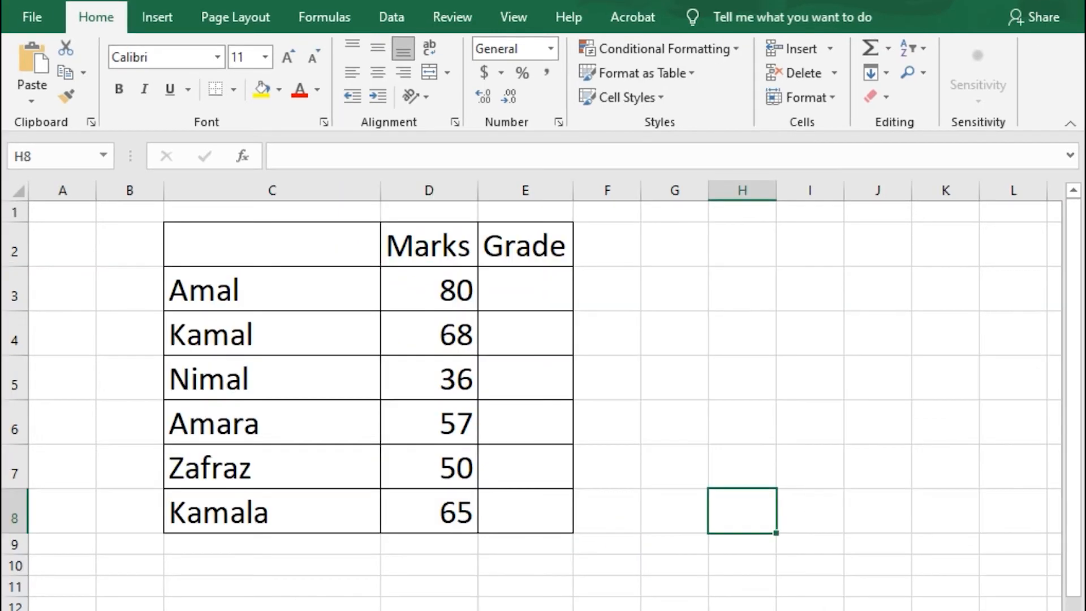
# Examine the marks table's student names, the empty Grade column and the marks in D3 to D8
pyautogui.click(525, 377)
pyautogui.click(271, 334)
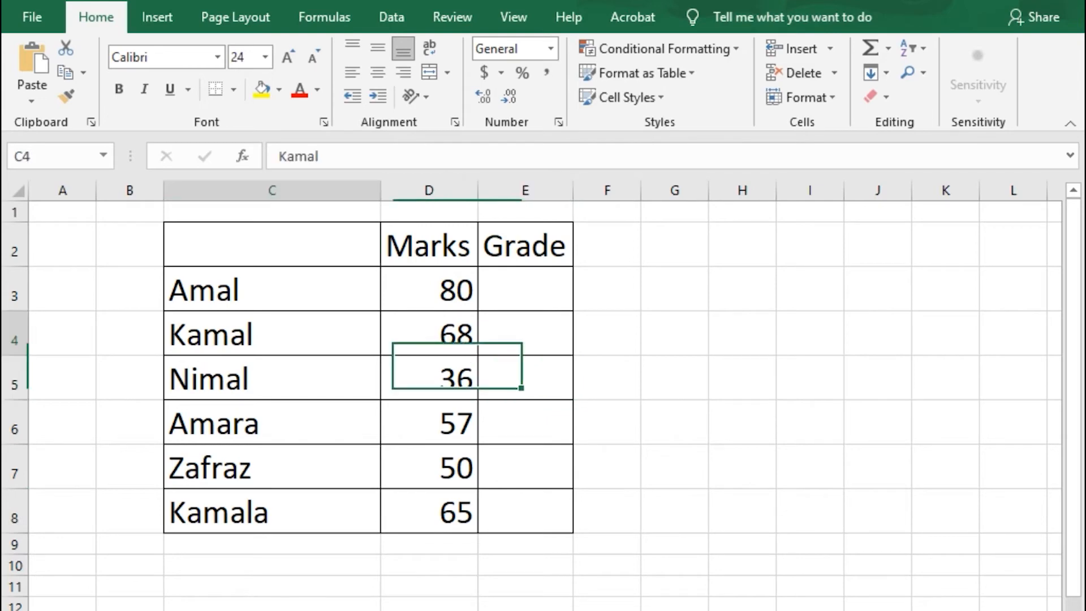
pyautogui.click(271, 289)
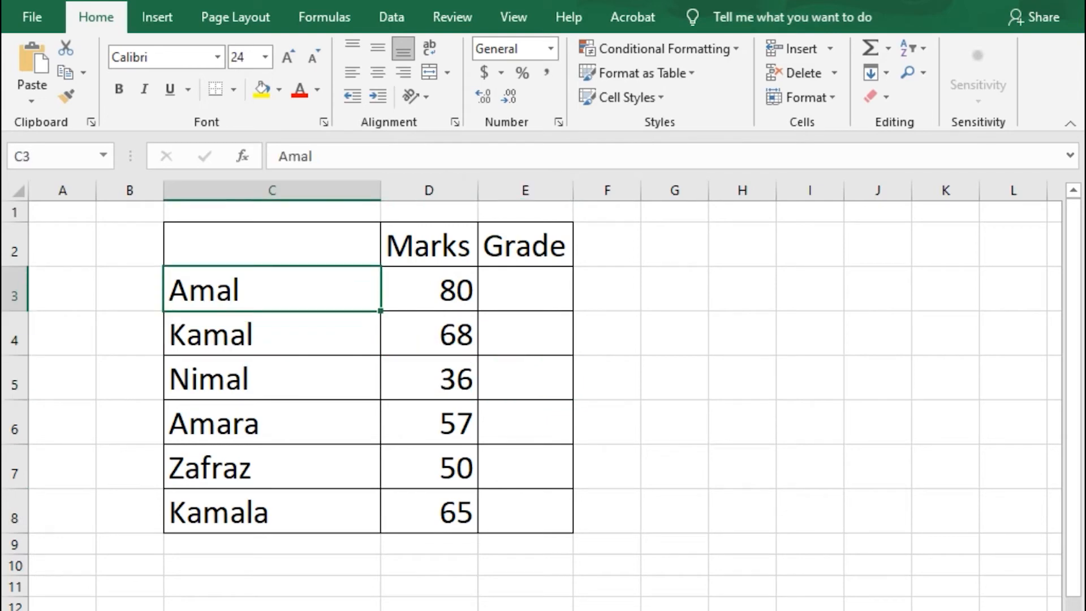
pyautogui.click(525, 289)
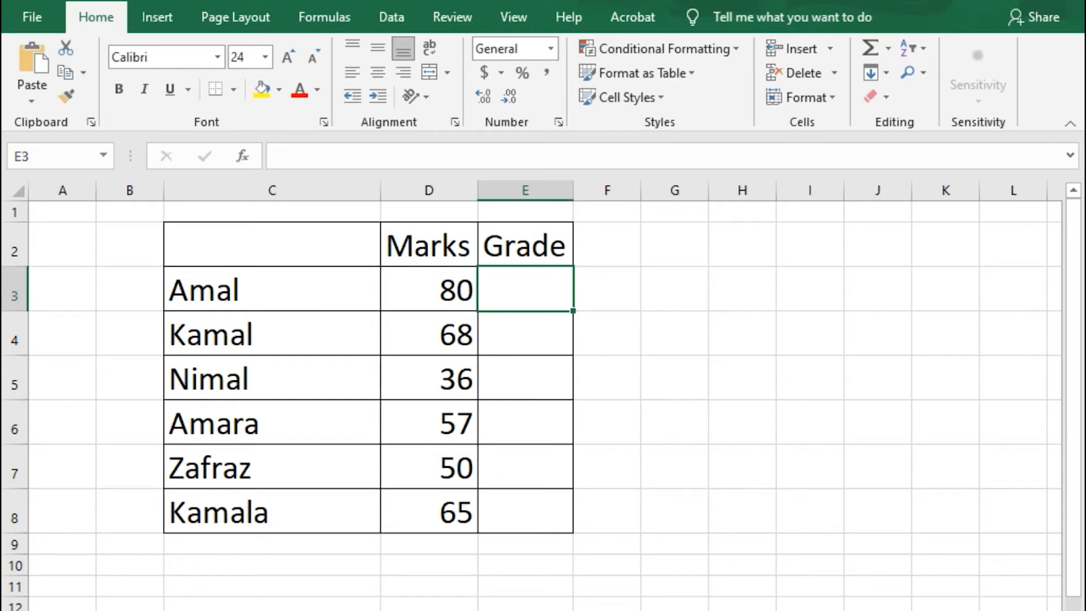
pyautogui.click(429, 289)
pyautogui.press('Down')
pyautogui.press('Down')
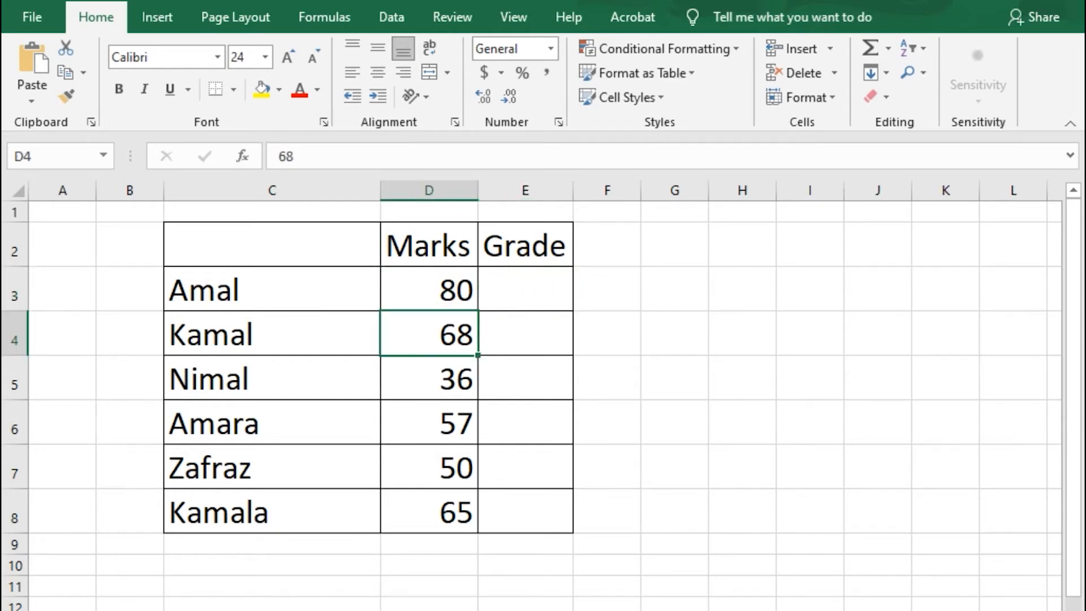
pyautogui.press('Down')
pyautogui.press('Down')
pyautogui.press('Down')
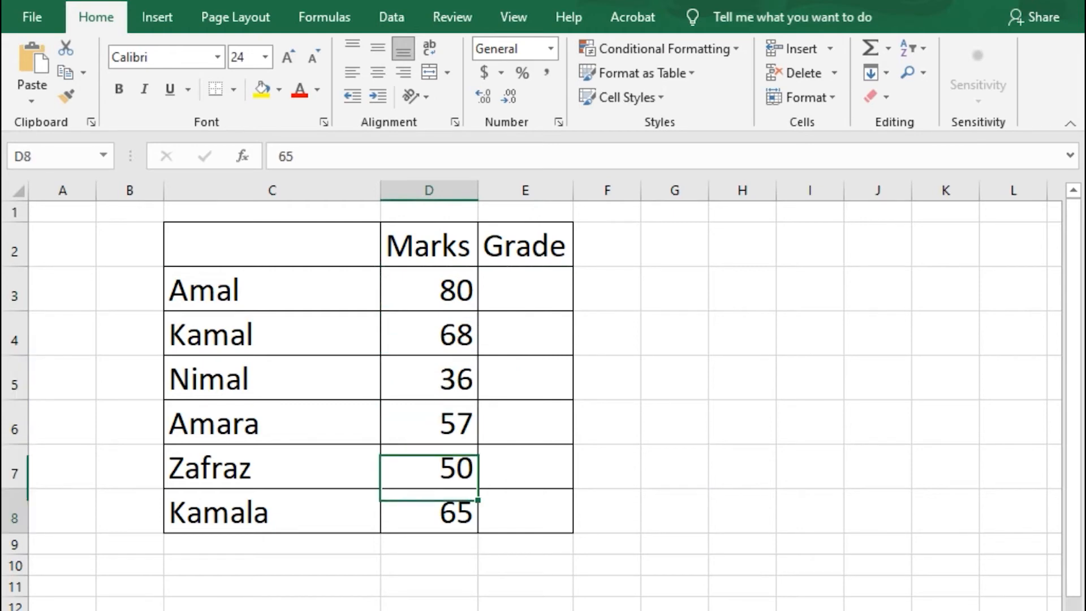
# Start an IF formula in E3 that returns "A" when the mark in D3 is greater than 75
pyautogui.press('Up')
pyautogui.press('Up')
pyautogui.click(525, 289)
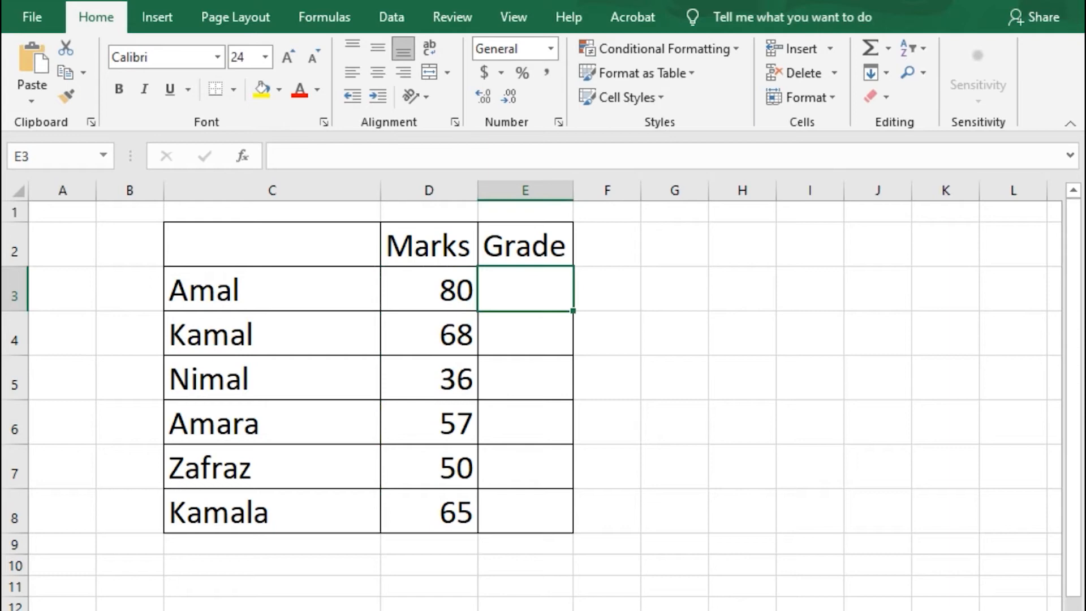
pyautogui.write('=')
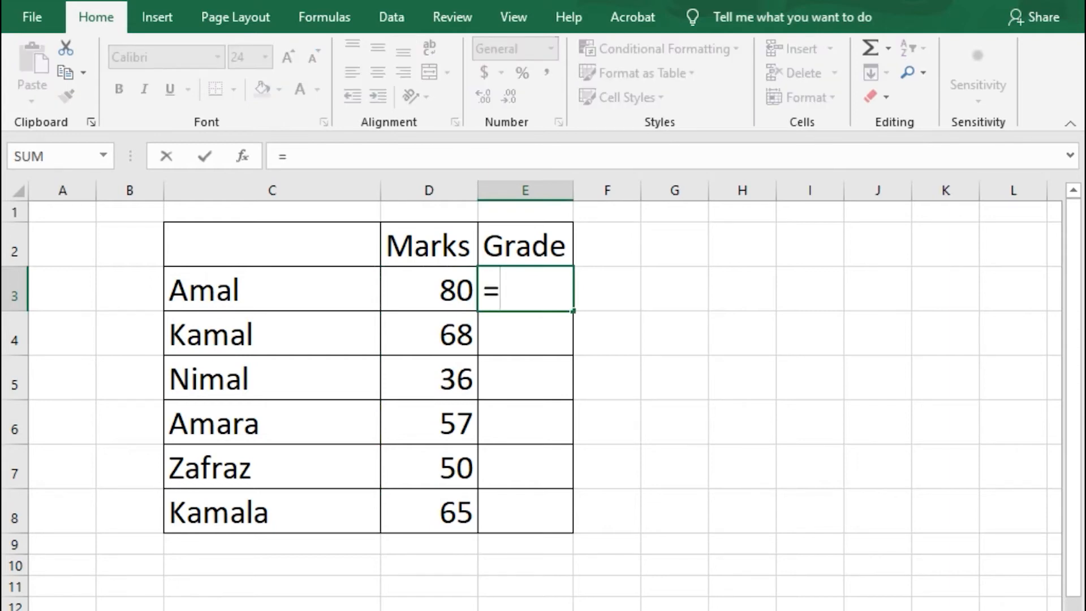
pyautogui.write('if')
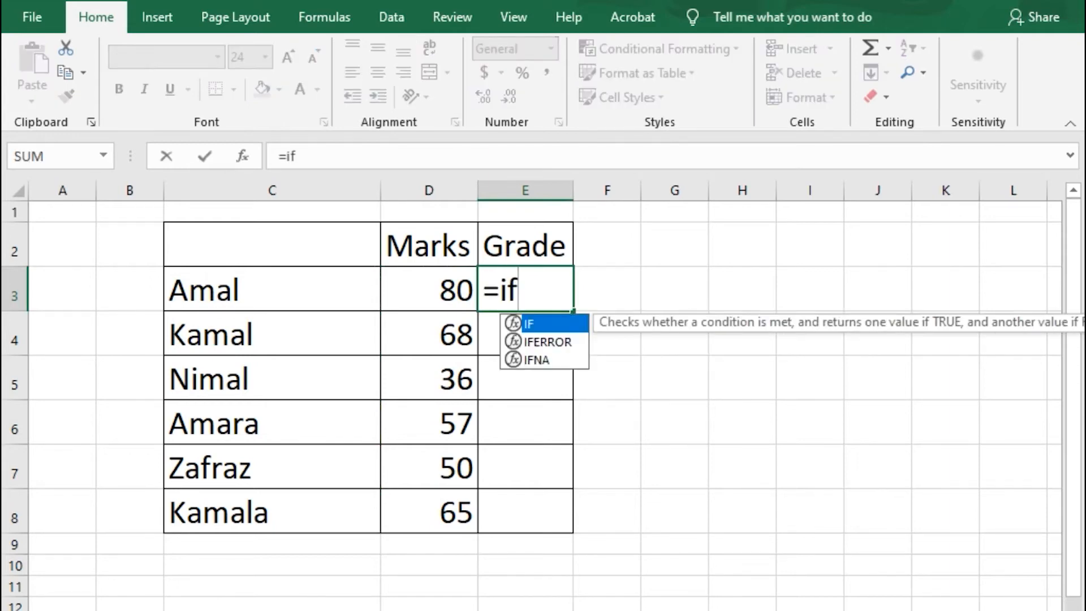
pyautogui.press('Tab')
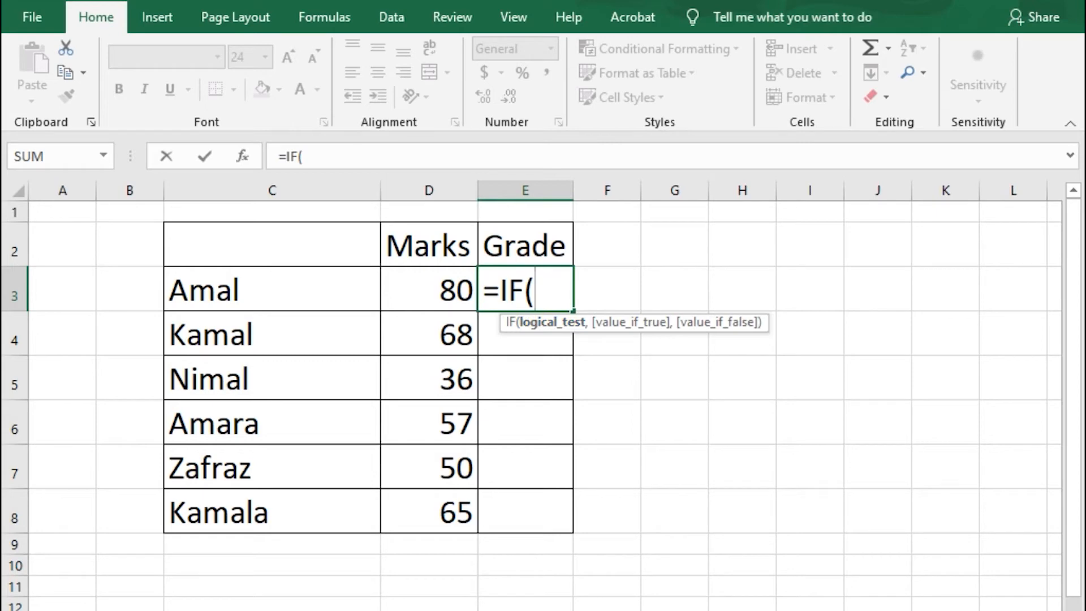
pyautogui.click(429, 289)
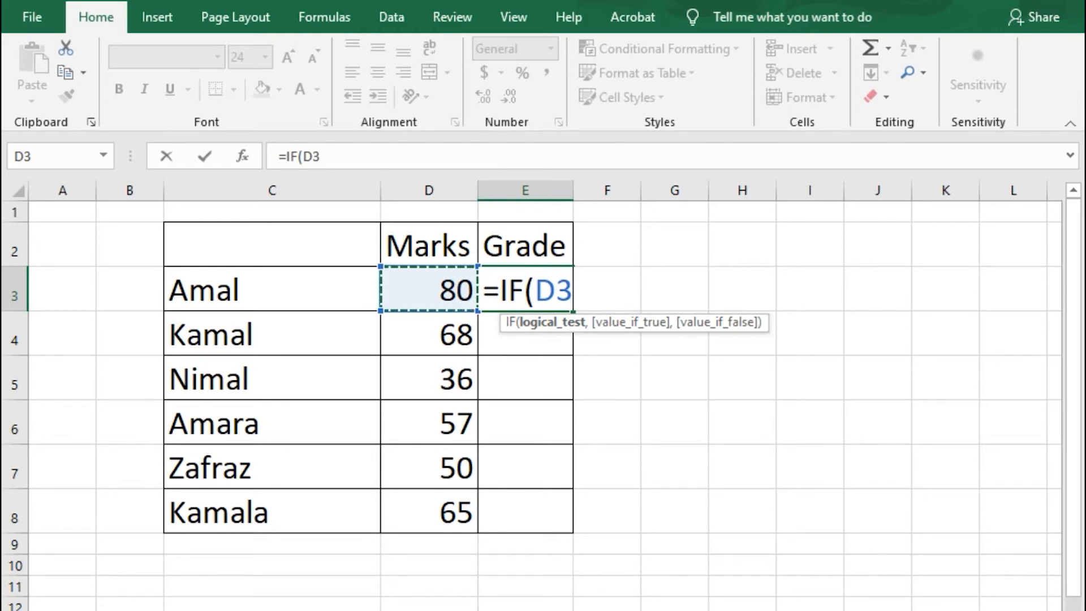
pyautogui.write('>')
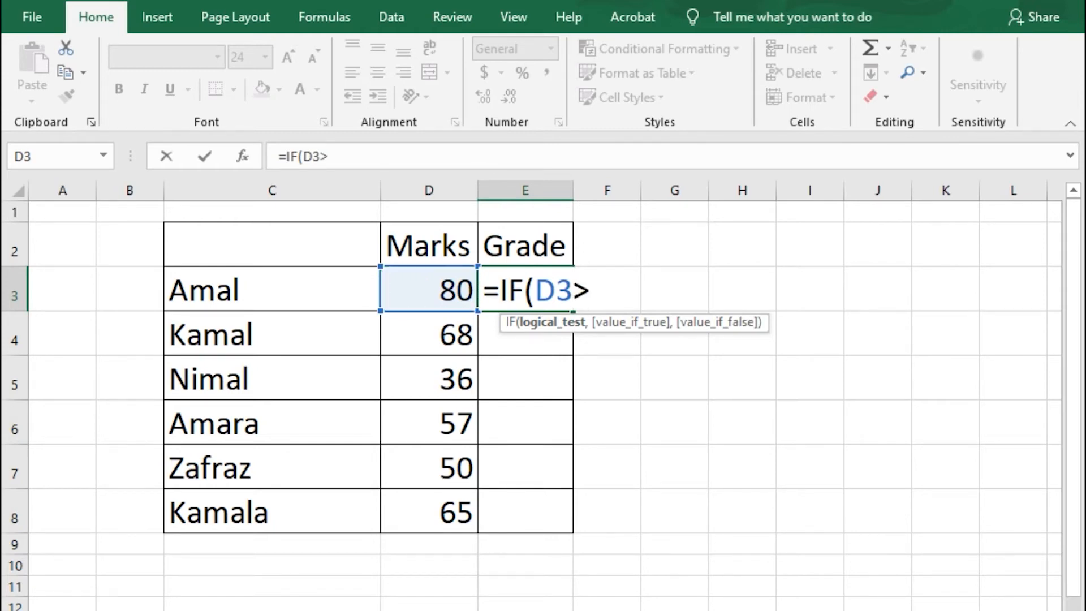
pyautogui.write('75,')
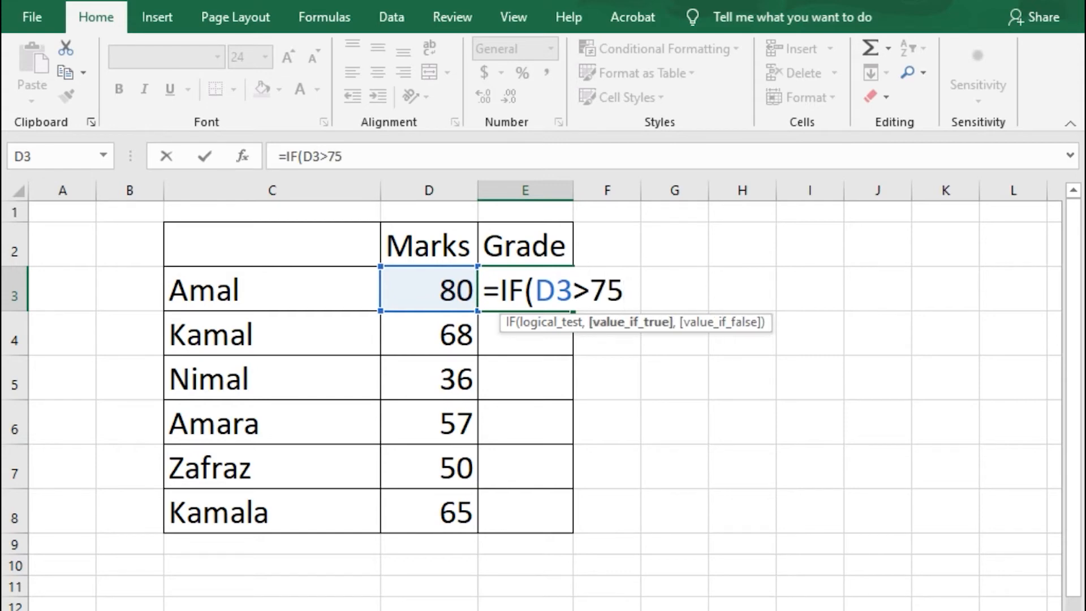
pyautogui.write('"A"')
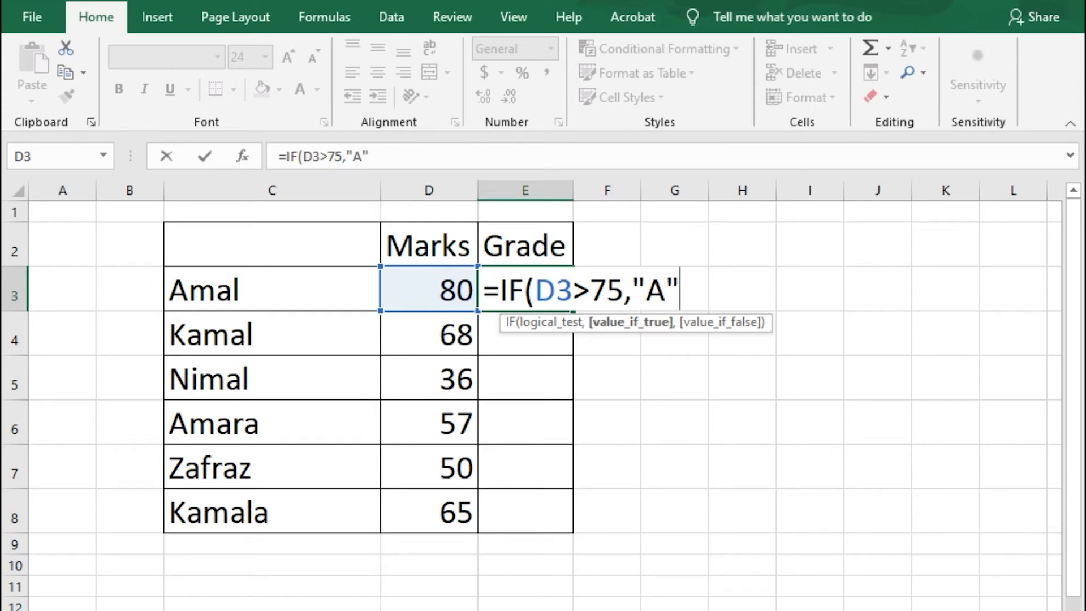
# Nest a second IF as the false value that returns "B" when D3 is greater than 65
pyautogui.write(',')
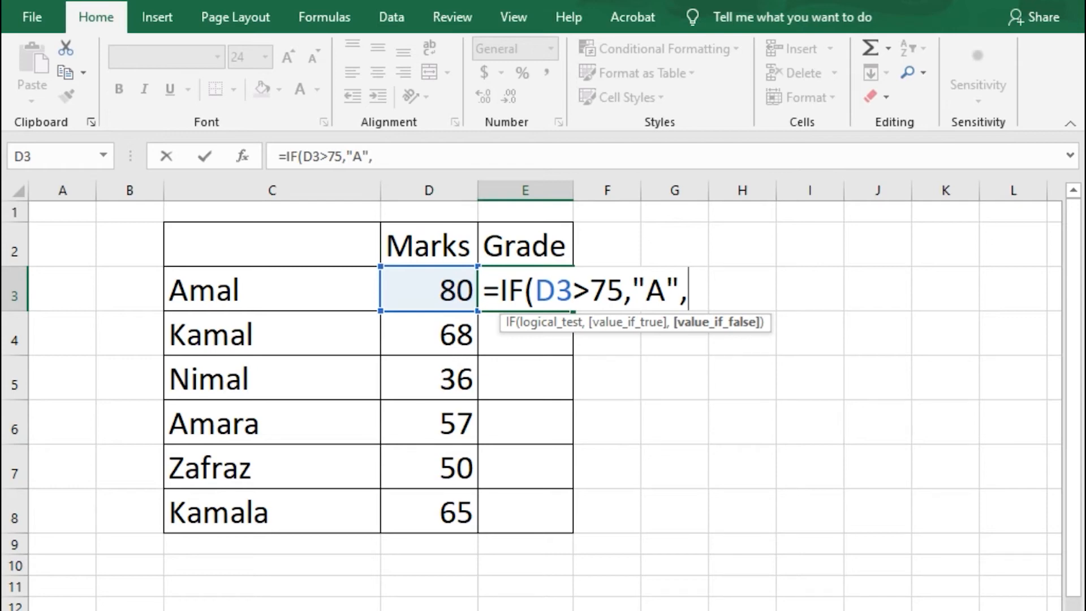
pyautogui.write('if')
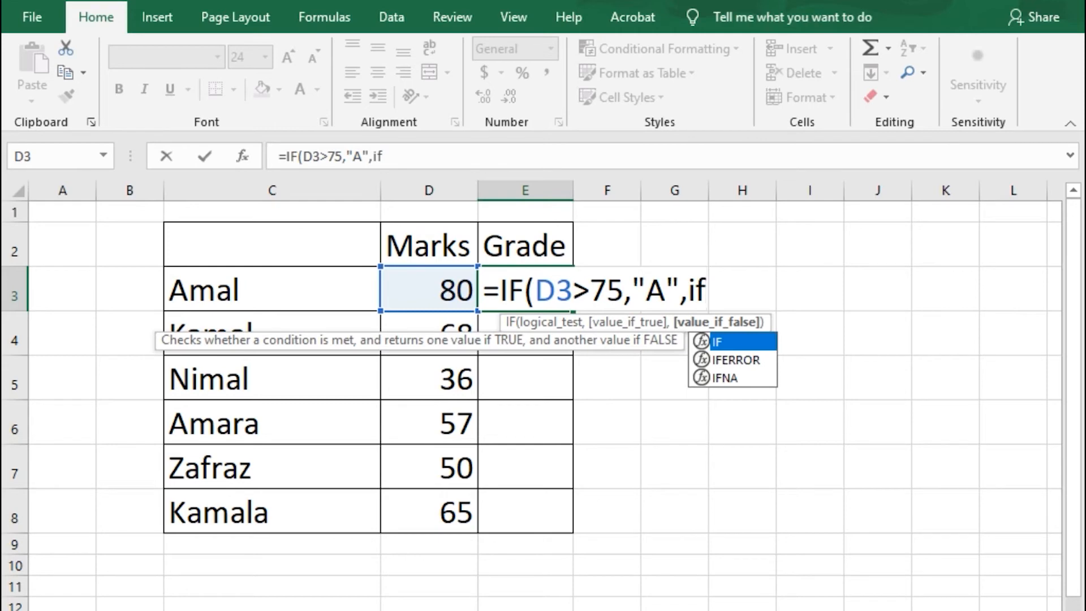
pyautogui.press('Tab')
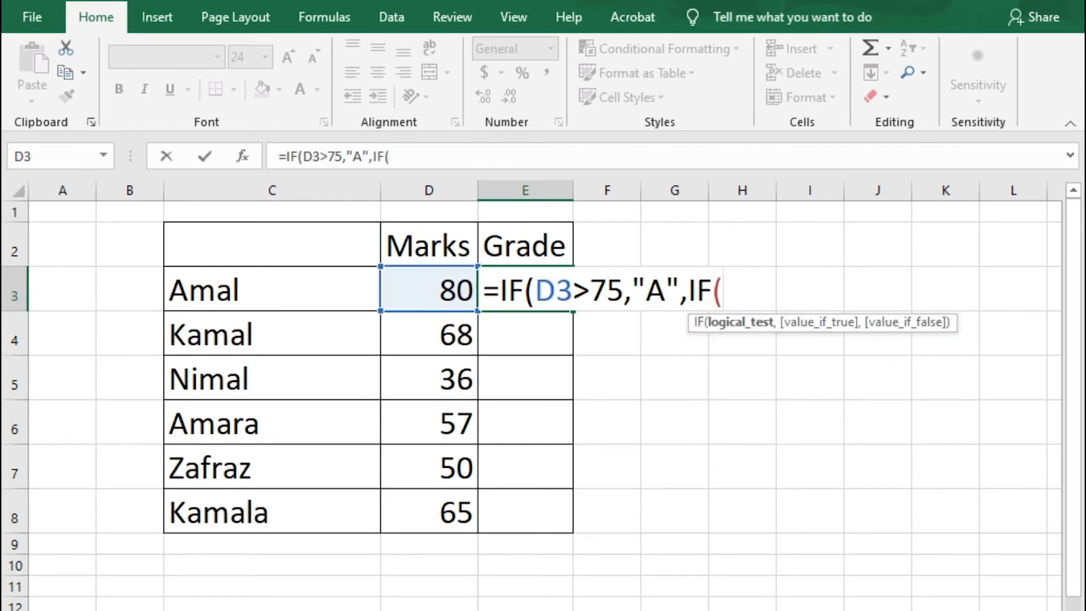
pyautogui.click(429, 289)
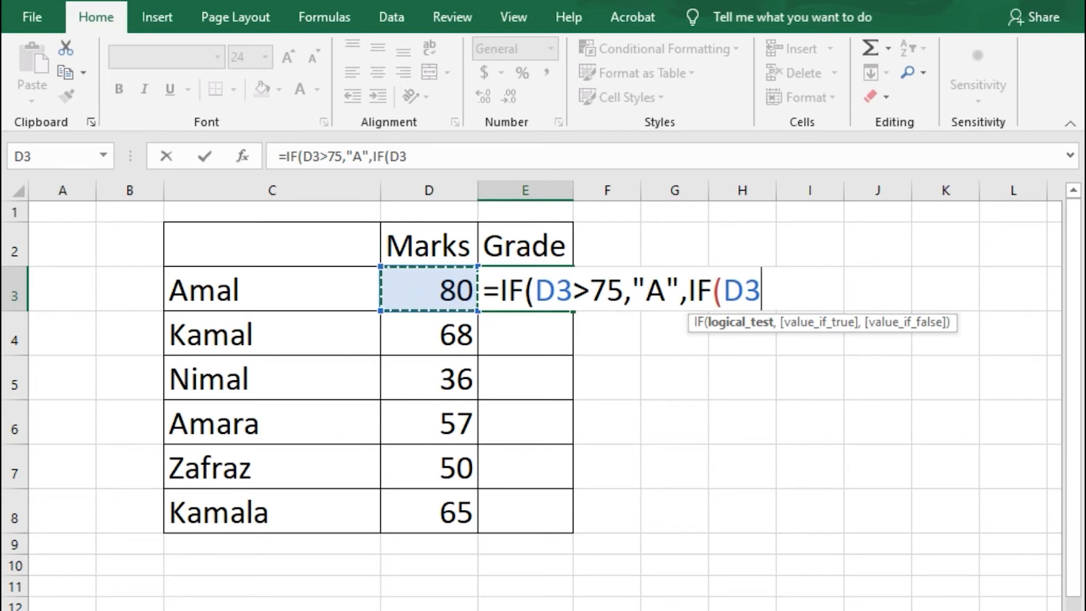
pyautogui.write('>6')
pyautogui.write('5,')
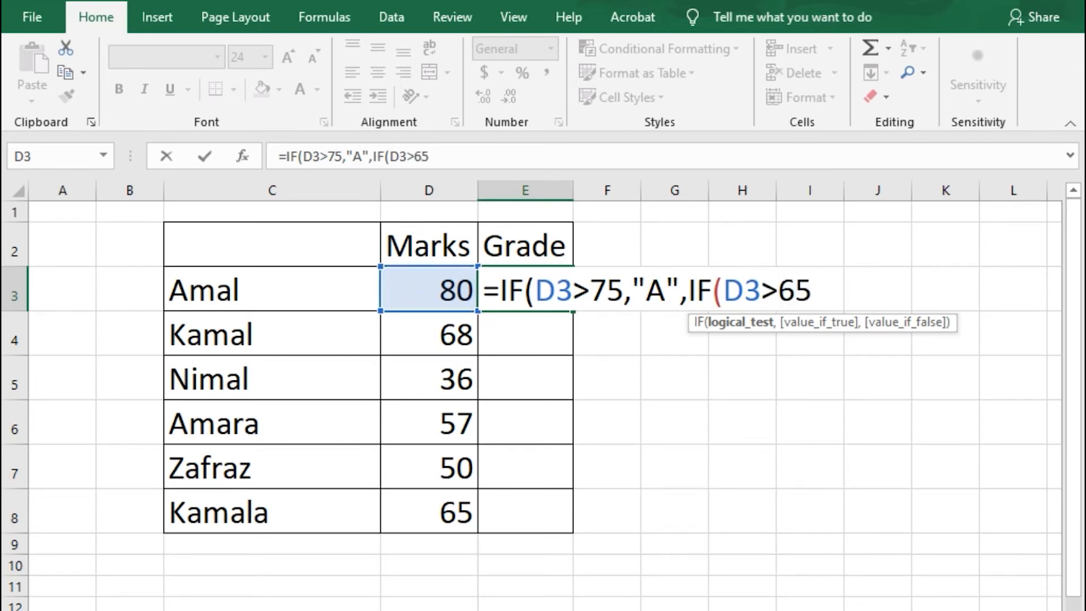
pyautogui.write('"B"')
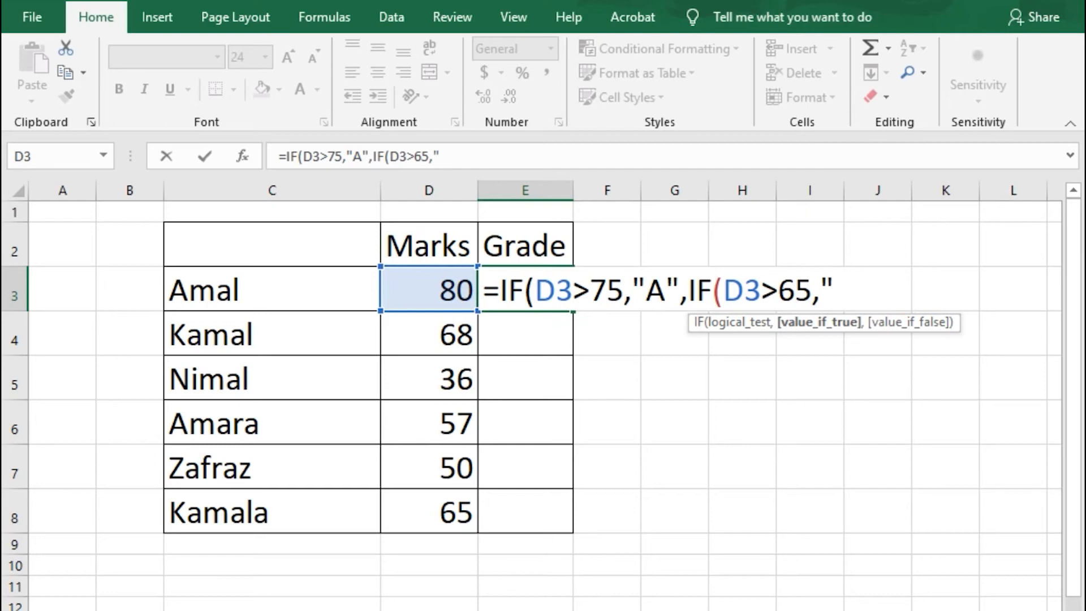
# Continue the E3 formula on a new line within the cell with a nested IF returning "C" when D3>55
pyautogui.write(',')
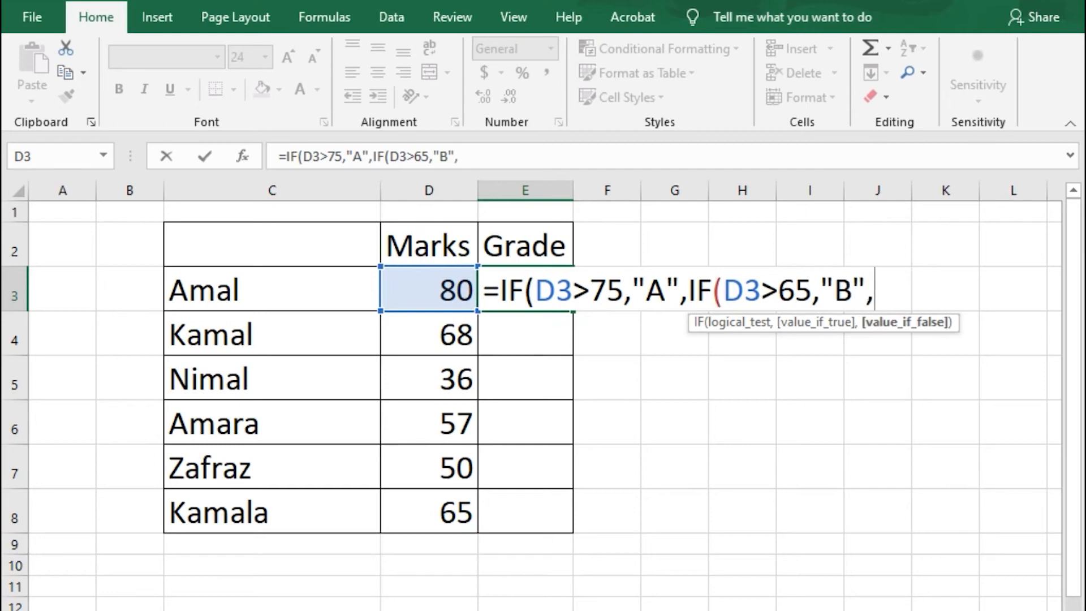
pyautogui.hotkey('alt', 'Return')
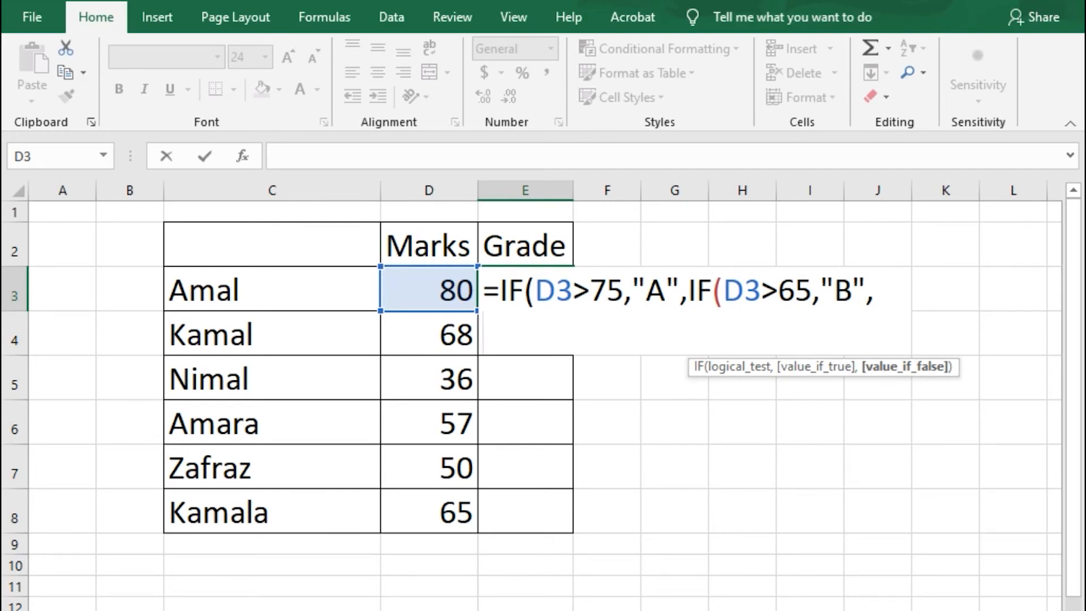
pyautogui.write('if')
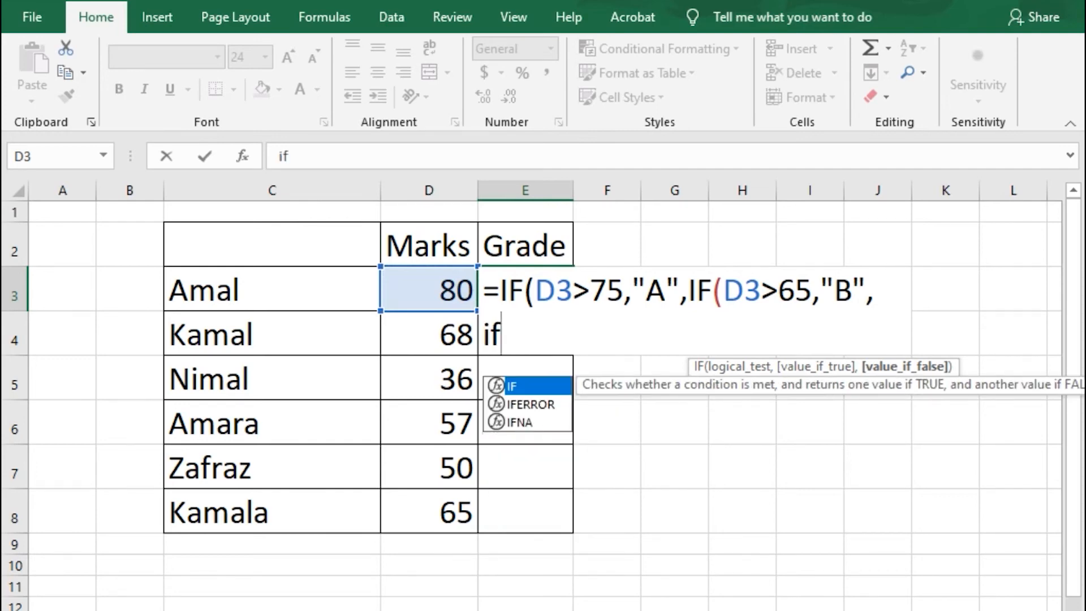
pyautogui.press('Tab')
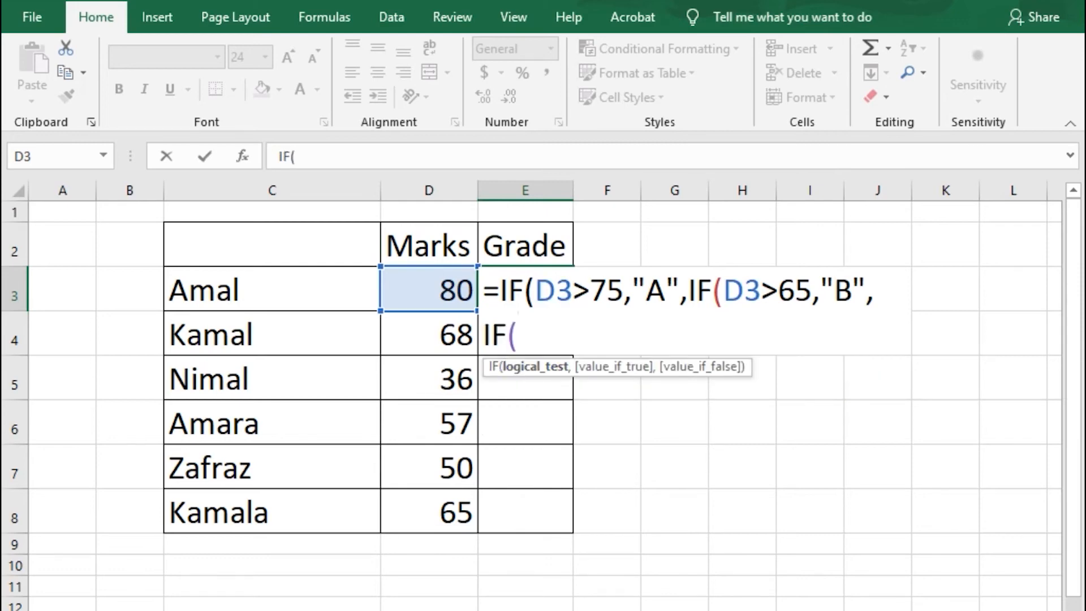
pyautogui.click(428, 288)
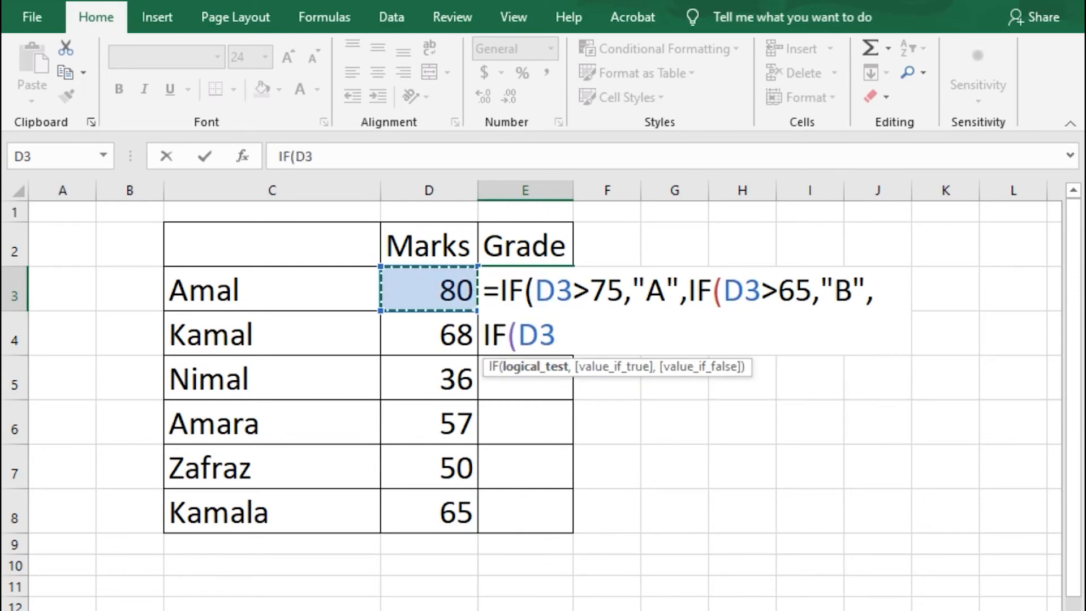
pyautogui.write('>')
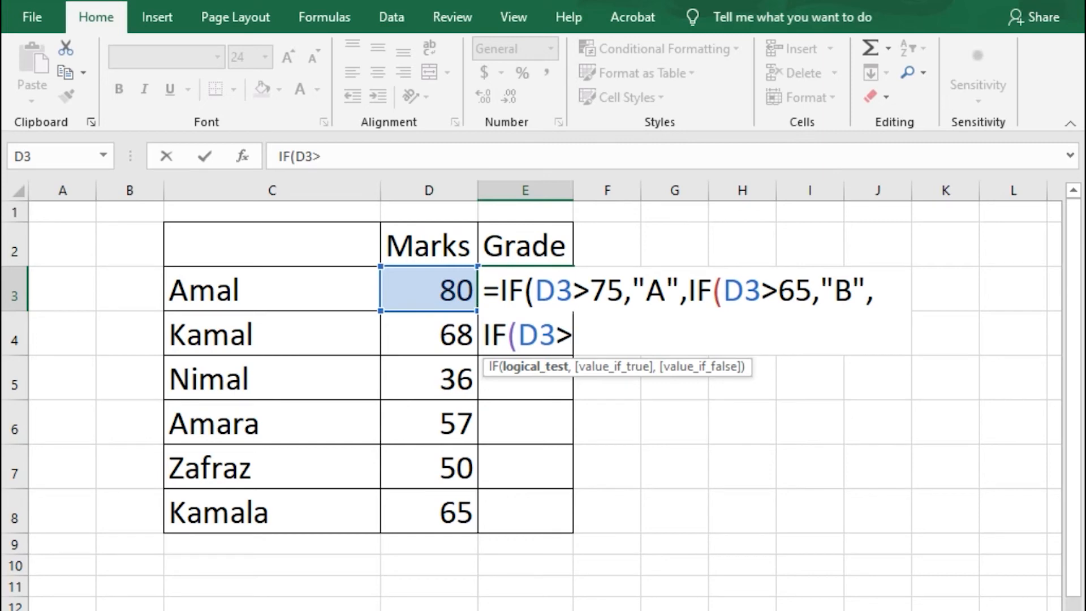
pyautogui.write('55,')
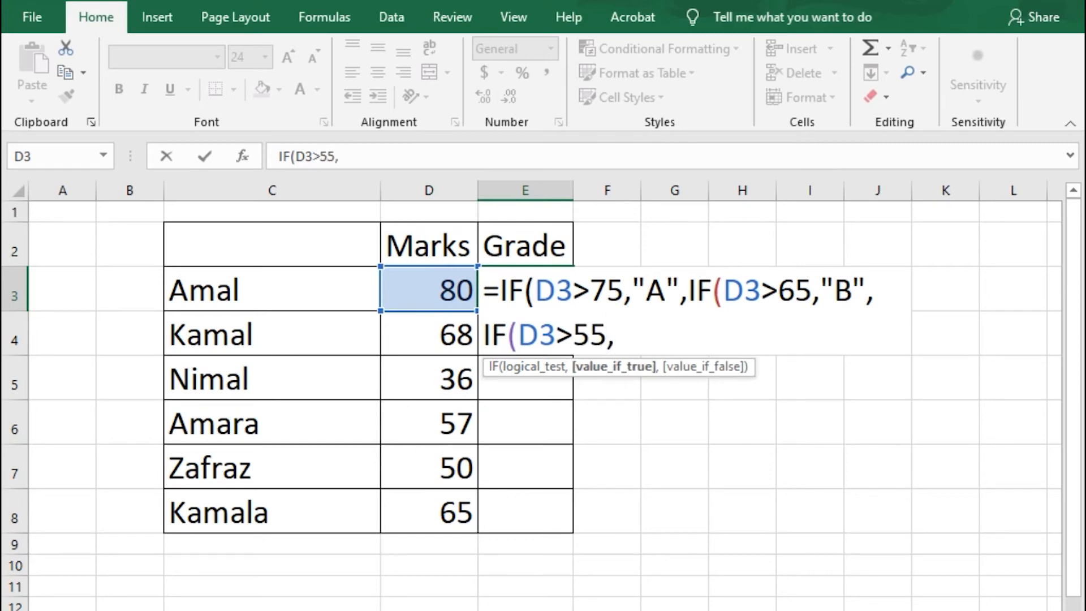
pyautogui.write('"C"')
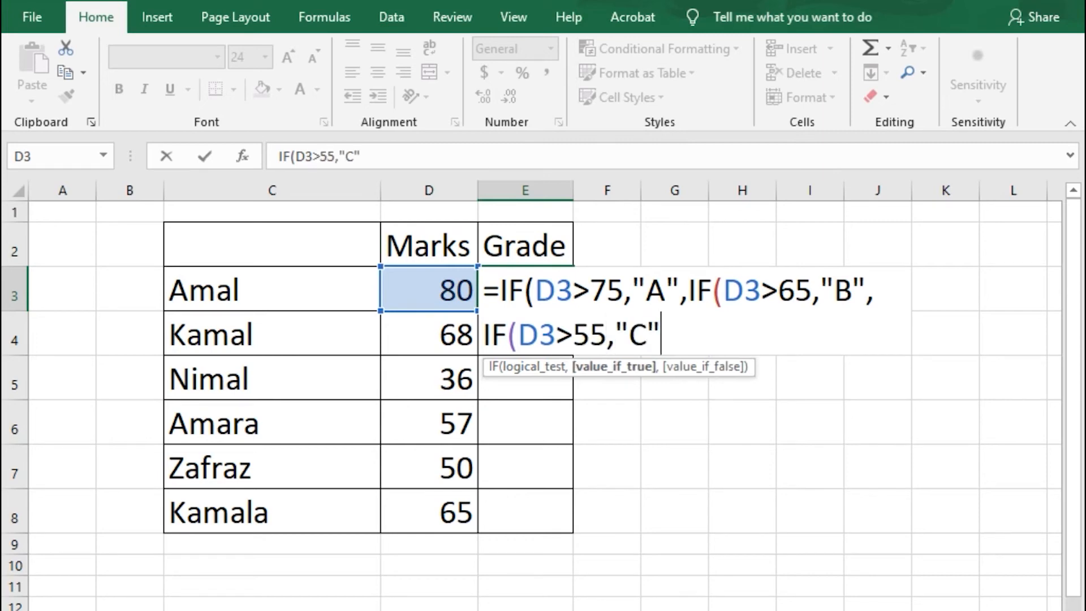
# Nest a last IF returning "C" when D3>35 and "F" otherwise, close all four parentheses and enter the formula
pyautogui.write(',if')
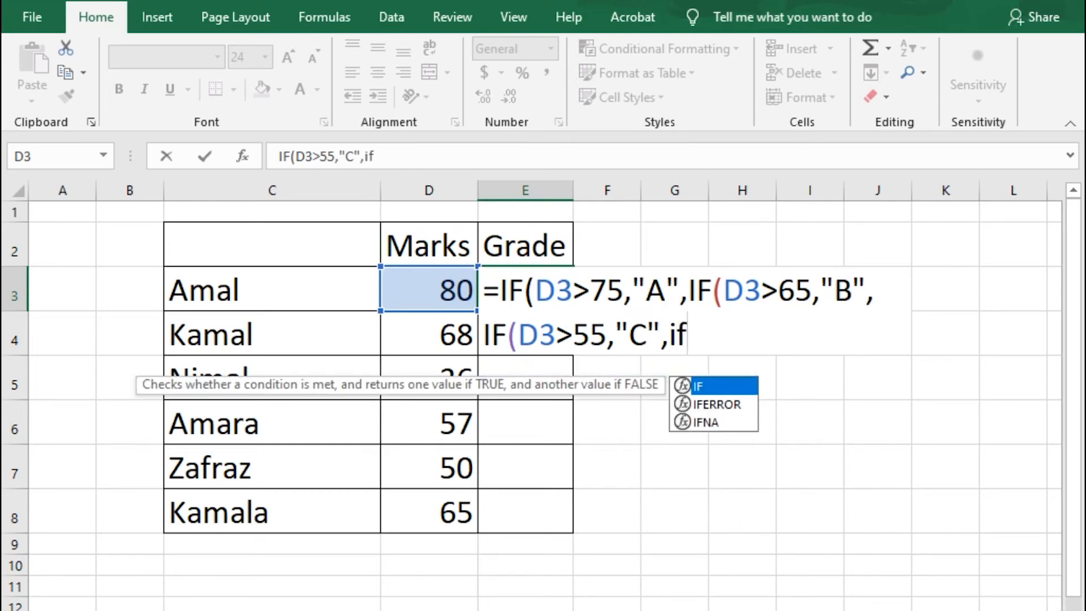
pyautogui.press('Tab')
pyautogui.click(429, 290)
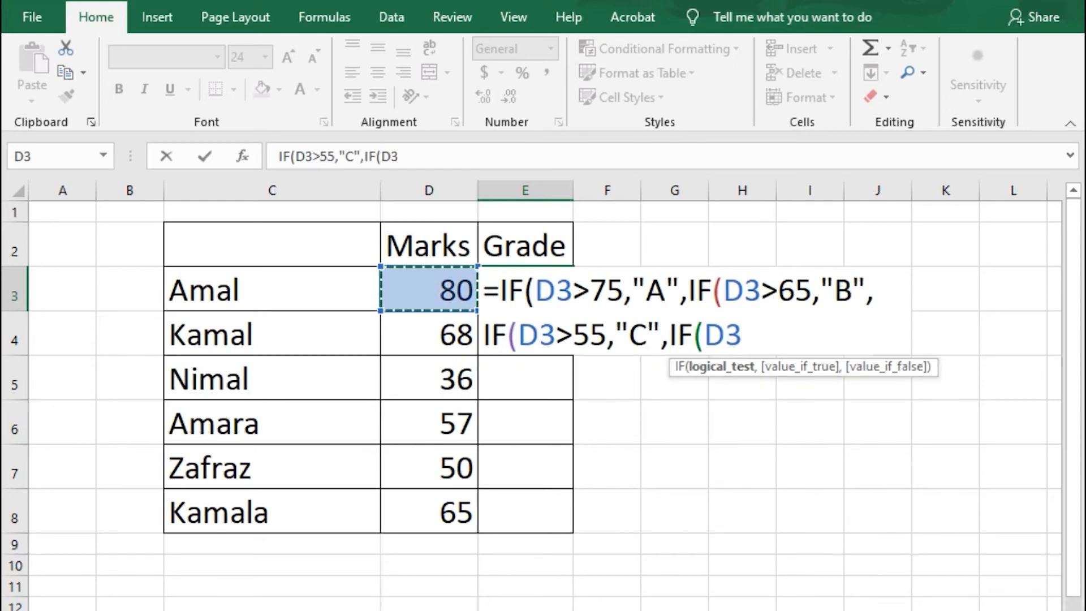
pyautogui.write('>')
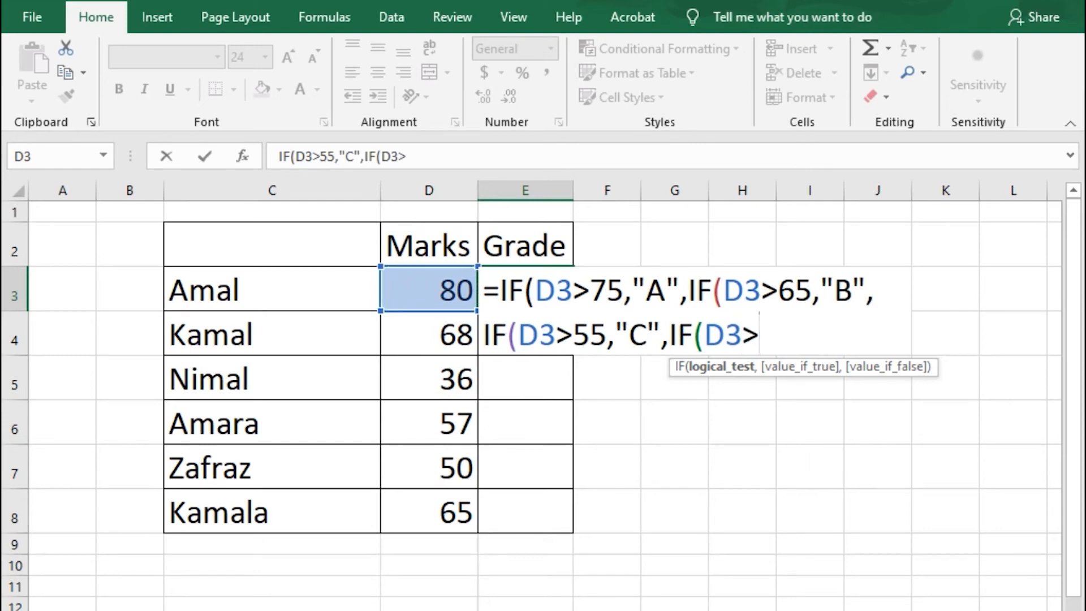
pyautogui.write('35')
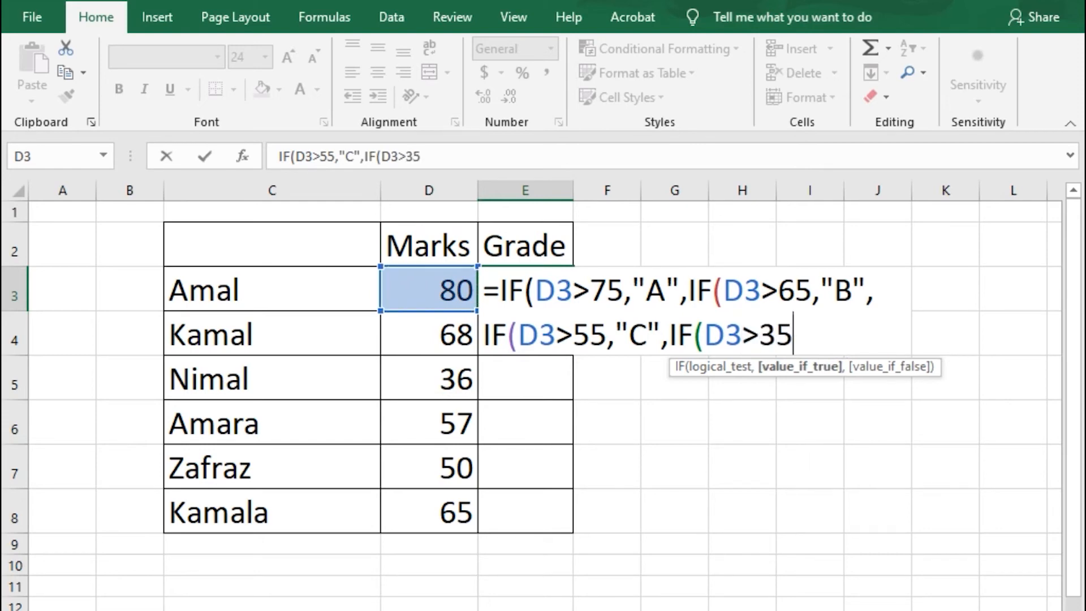
pyautogui.write(',"C"')
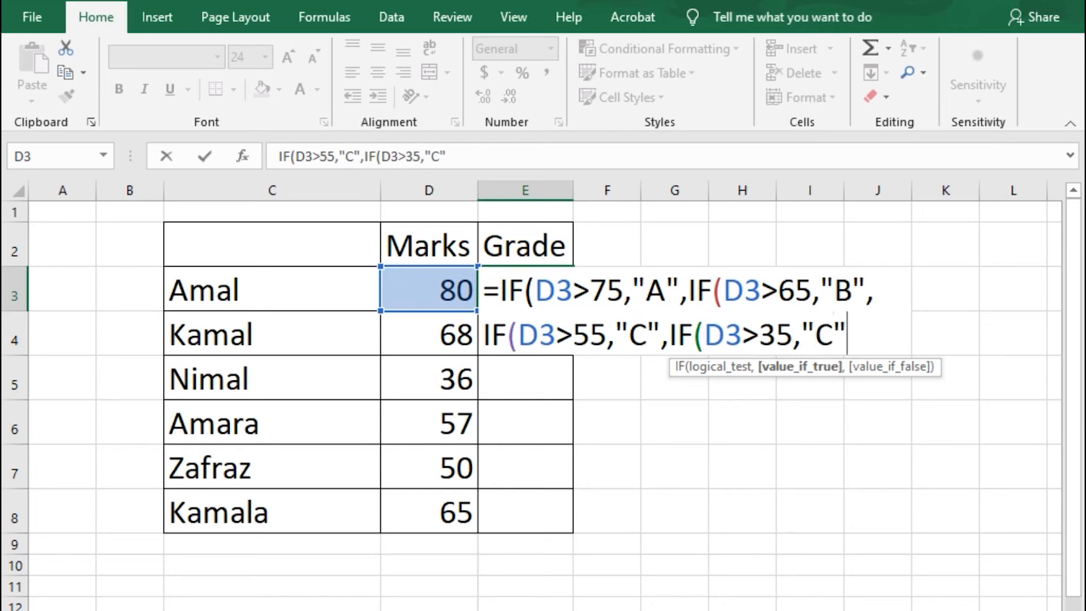
pyautogui.write(',"')
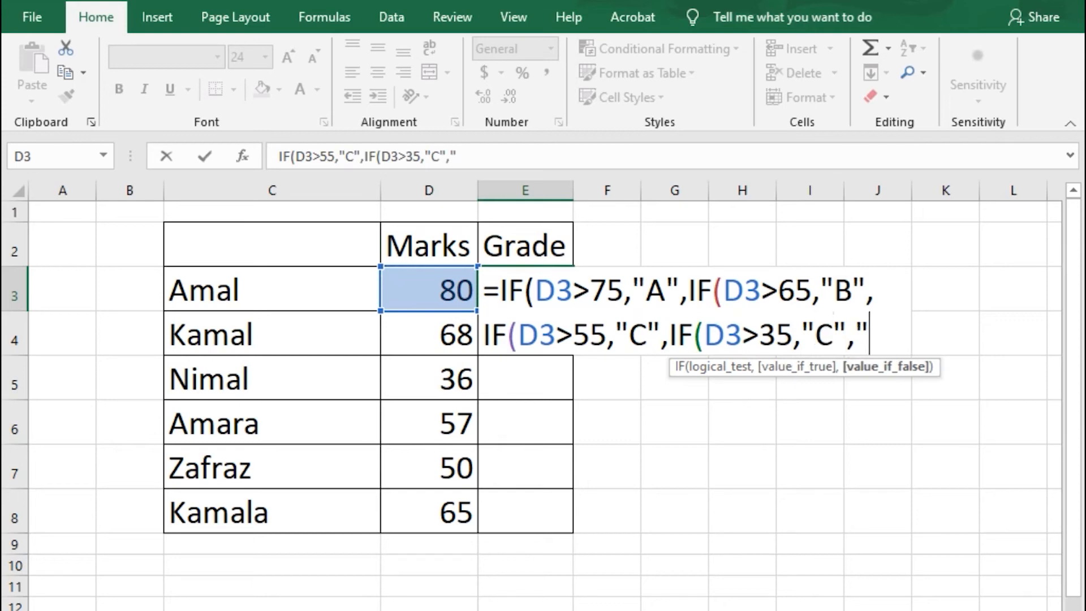
pyautogui.write('F"')
pyautogui.write('))))')
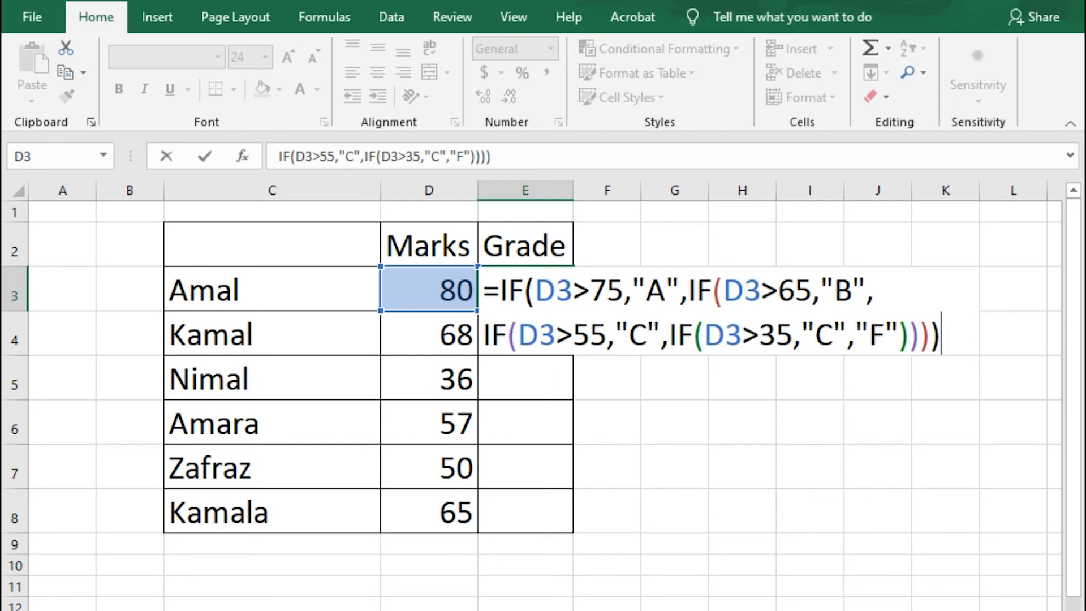
pyautogui.press('Return')
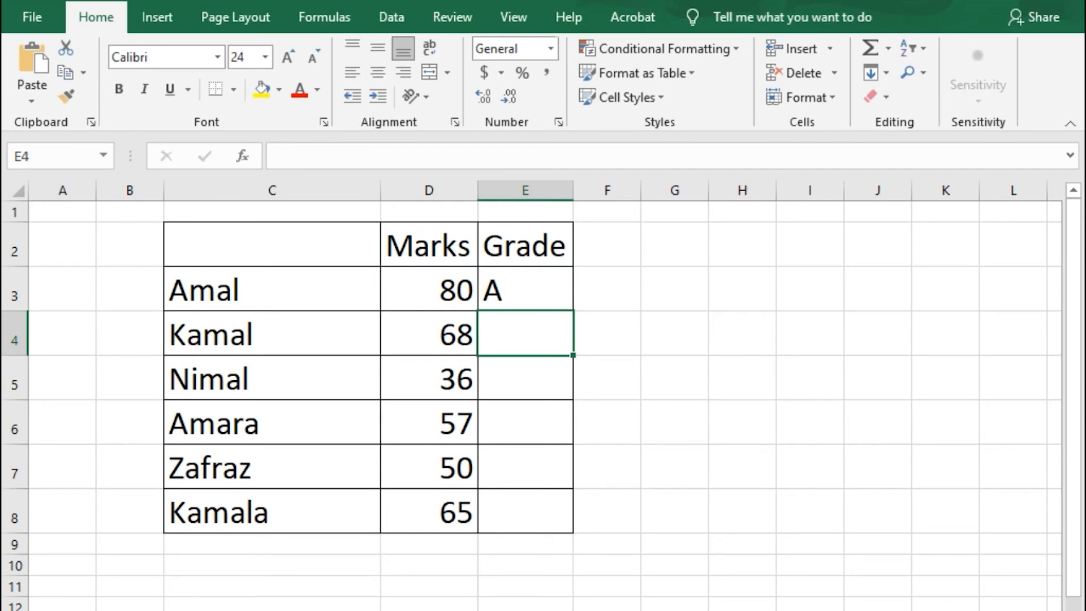
# Fill the grade formula from E3 down to E8 and check the copied grades, comparing E8 with the mark in D8
pyautogui.click(524, 289)
pyautogui.moveTo(573, 310); pyautogui.dragTo(573, 532)
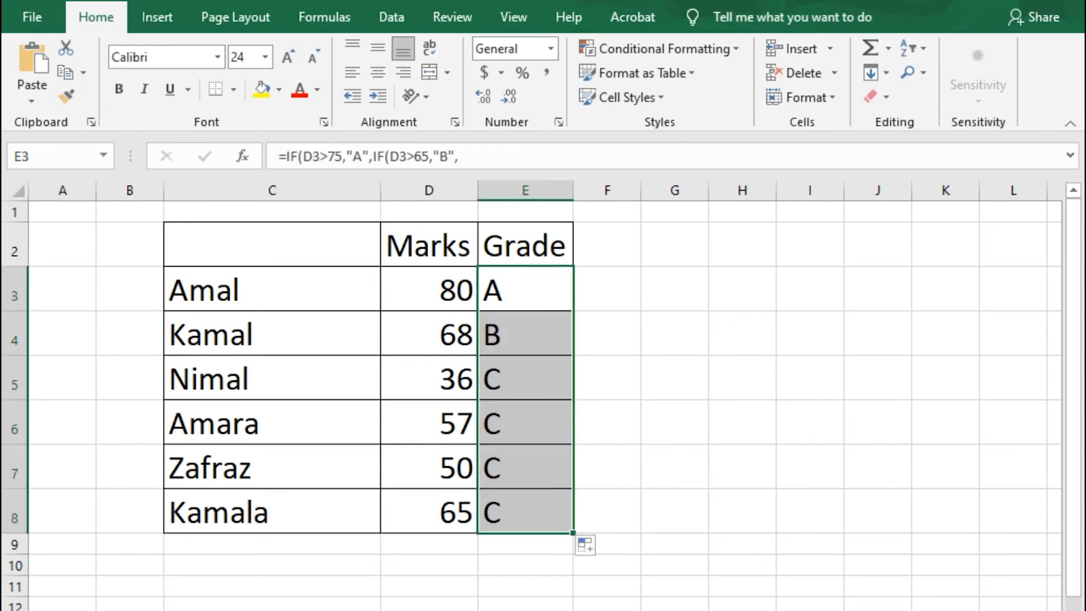
pyautogui.click(525, 334)
pyautogui.click(525, 378)
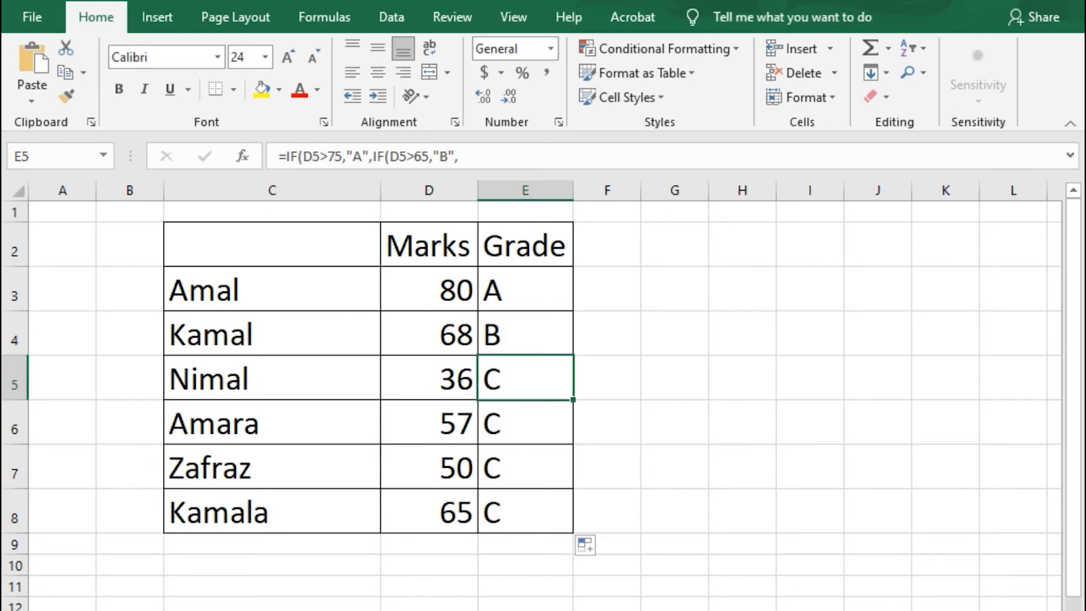
pyautogui.click(525, 289)
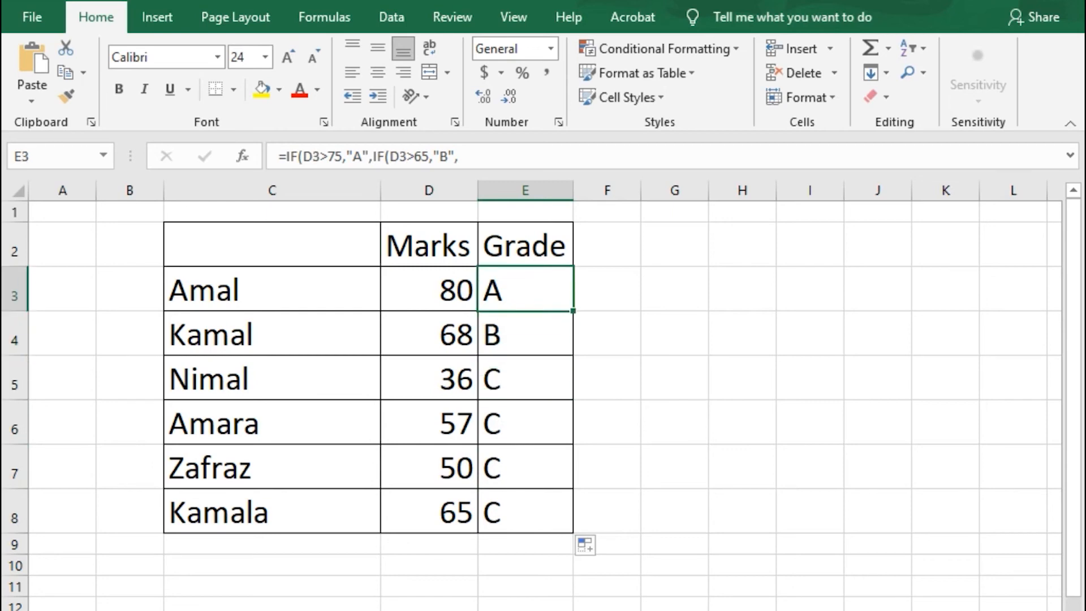
pyautogui.click(428, 512)
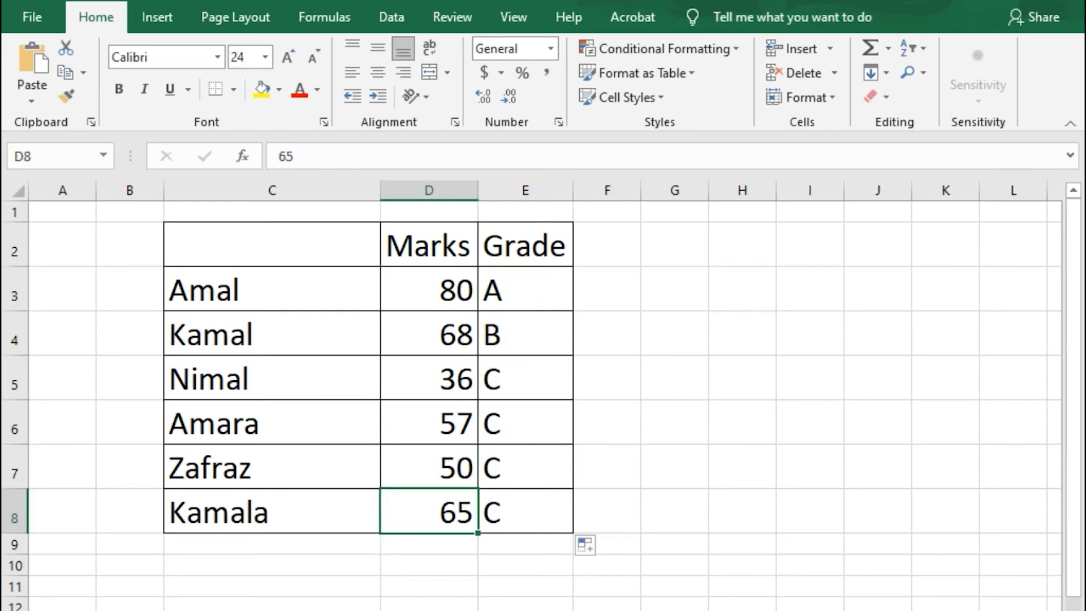
pyautogui.click(525, 512)
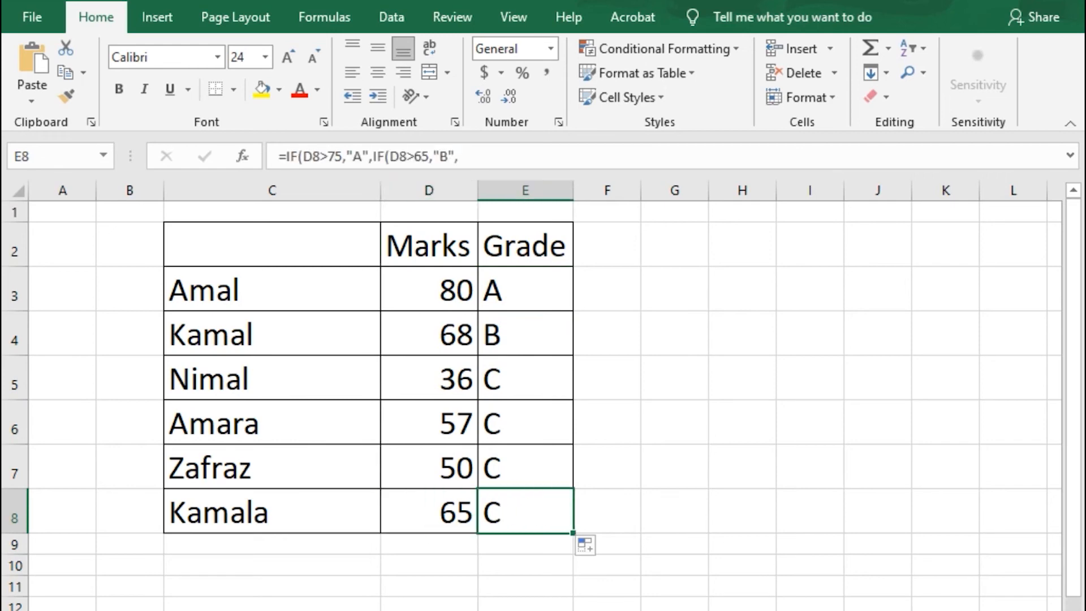
# Edit the grade formula in E3 so its first two tests read D3>=75 and D3>=65
pyautogui.click(429, 334)
pyautogui.click(525, 334)
pyautogui.click(525, 289)
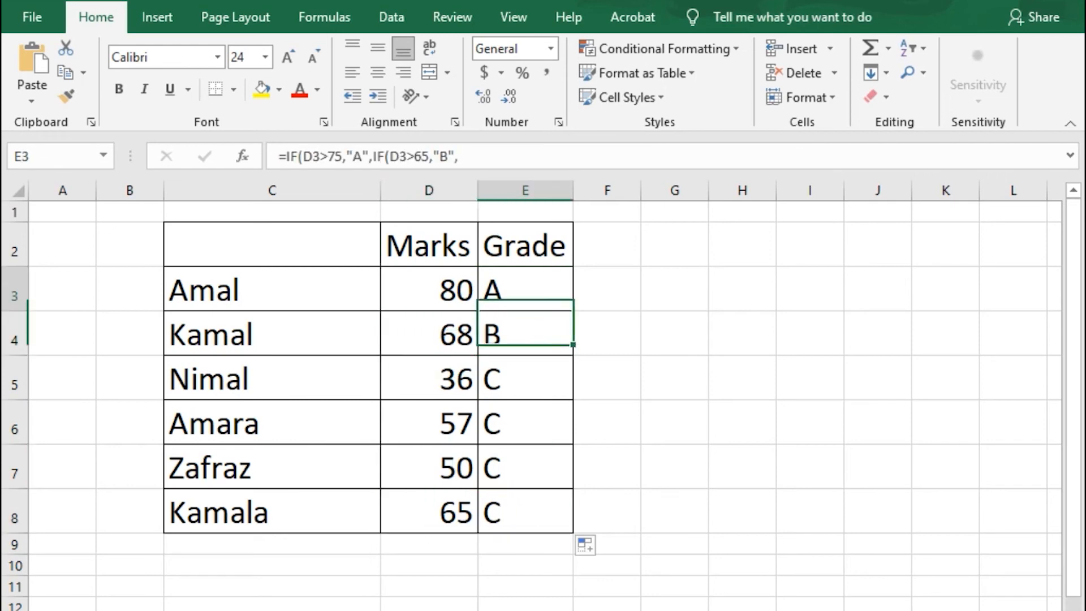
pyautogui.doubleClick(525, 289)
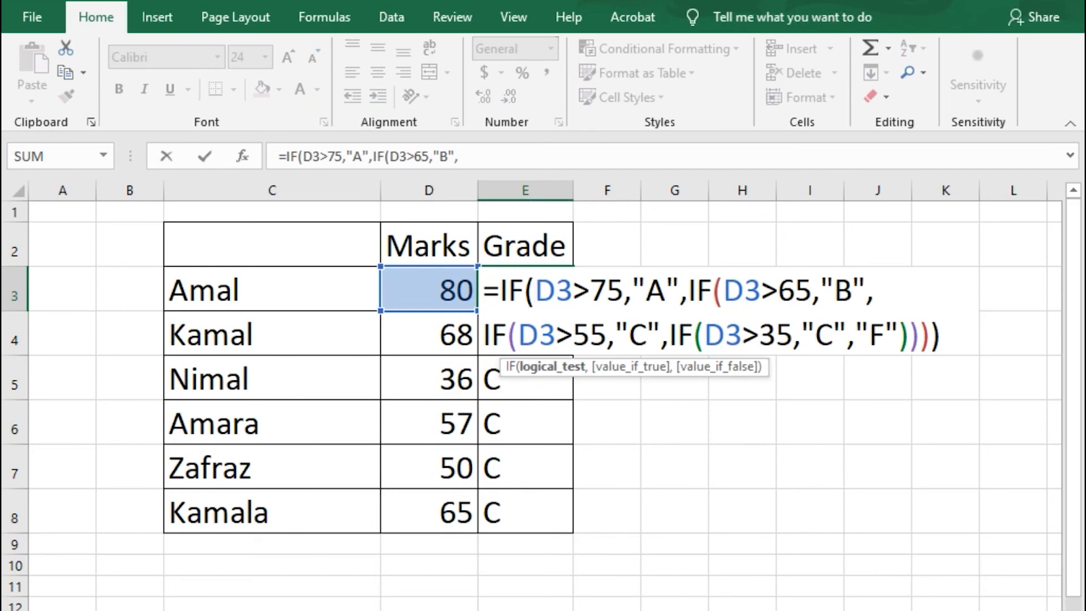
pyautogui.click(778, 290)
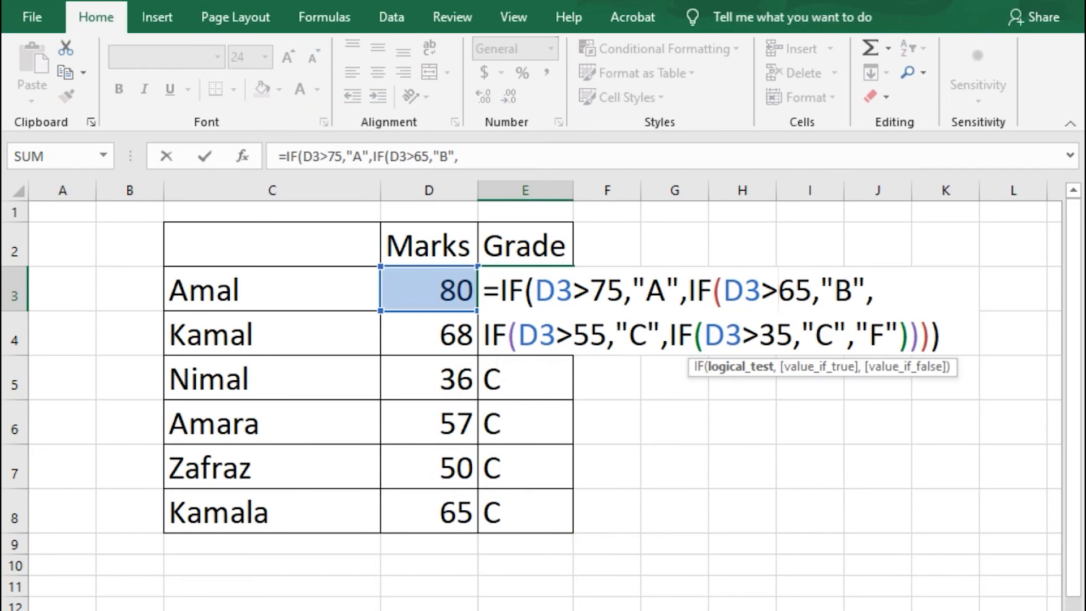
pyautogui.click(590, 290)
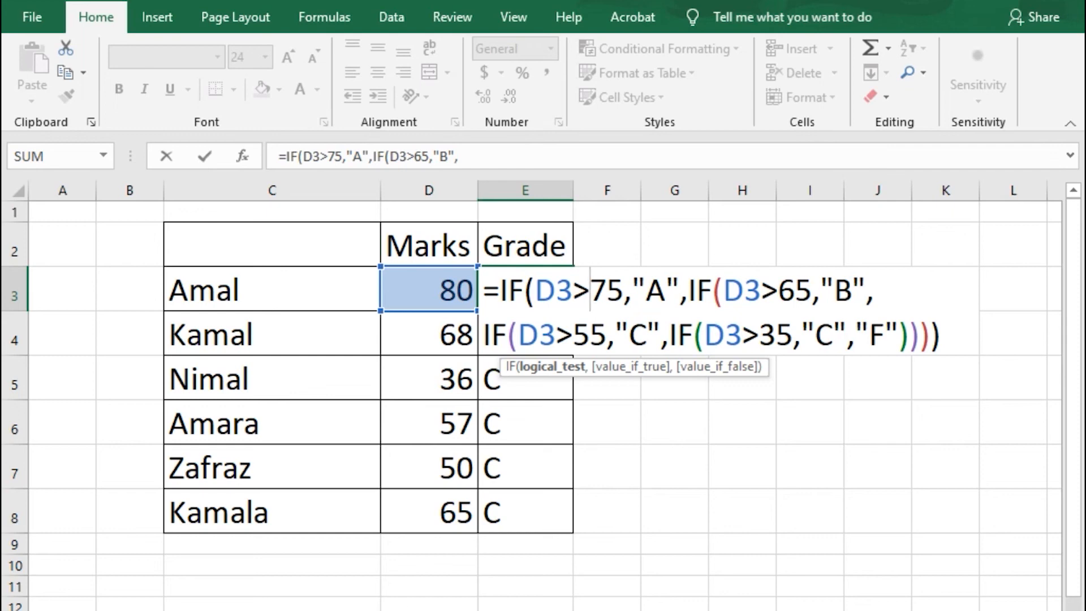
pyautogui.write('=')
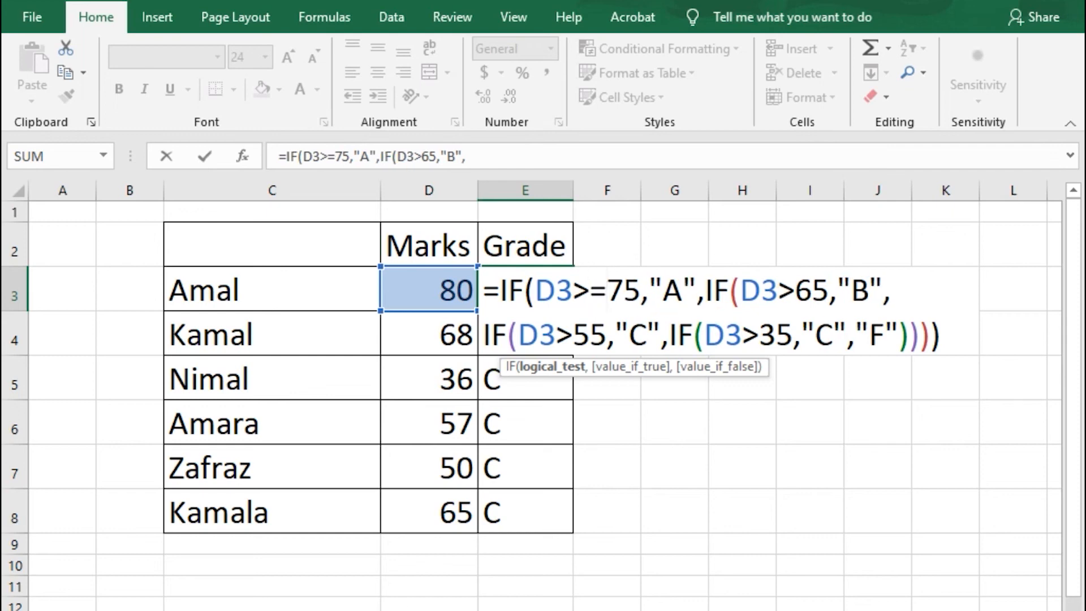
pyautogui.click(796, 289)
pyautogui.write('=')
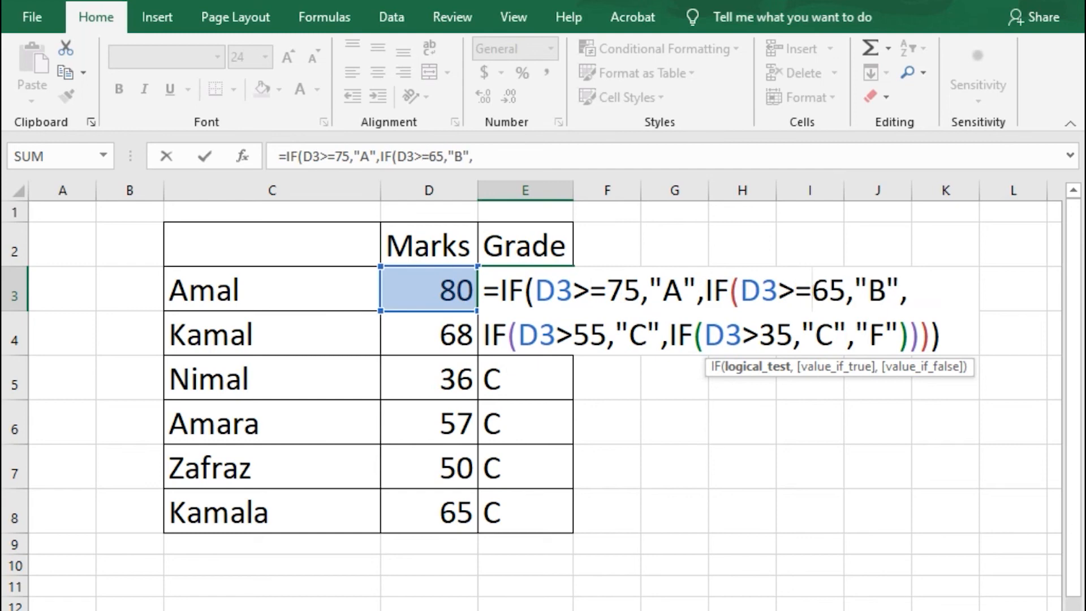
# Change the remaining two tests of the E3 formula to D3>=35 and D3>=55 and enter the formula
pyautogui.click(759, 334)
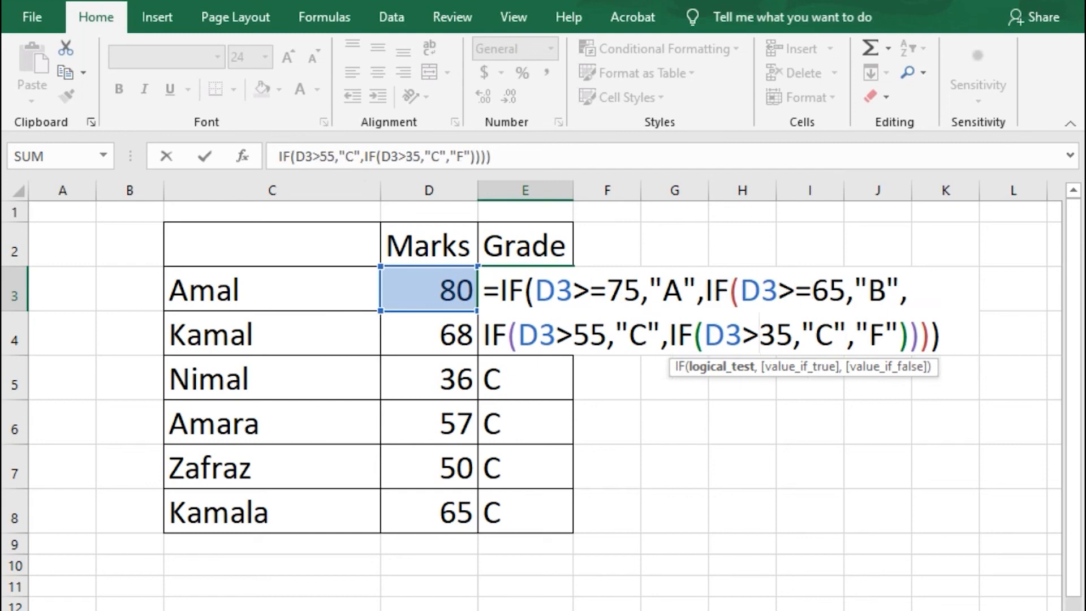
pyautogui.write('=')
pyautogui.click(573, 335)
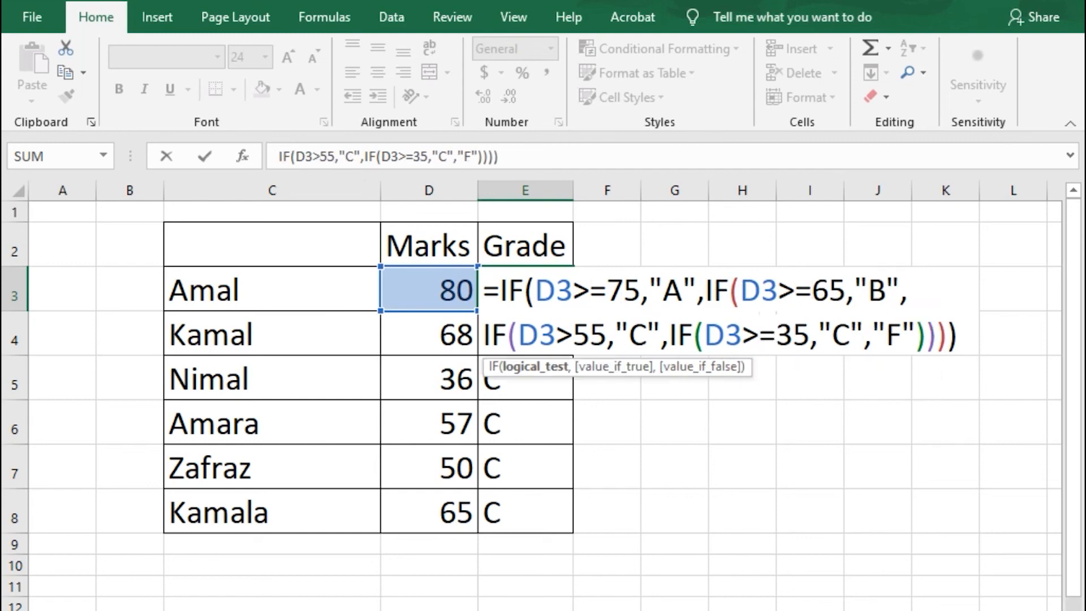
pyautogui.write('=')
pyautogui.press('Return')
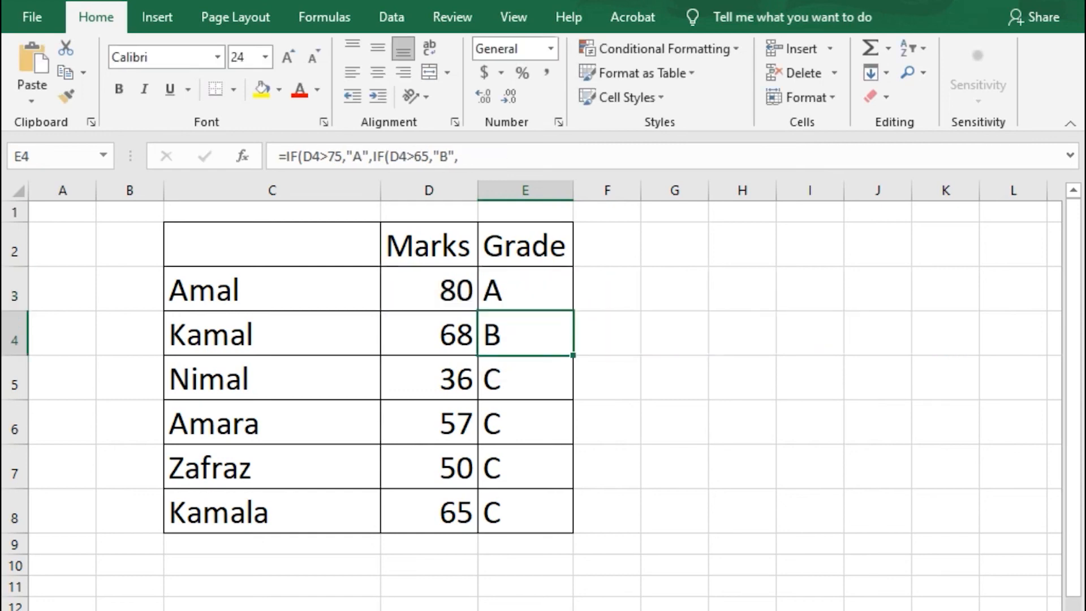
# Fill the corrected grade formula from E3 down to E8 and check the grade in E8
pyautogui.click(526, 289)
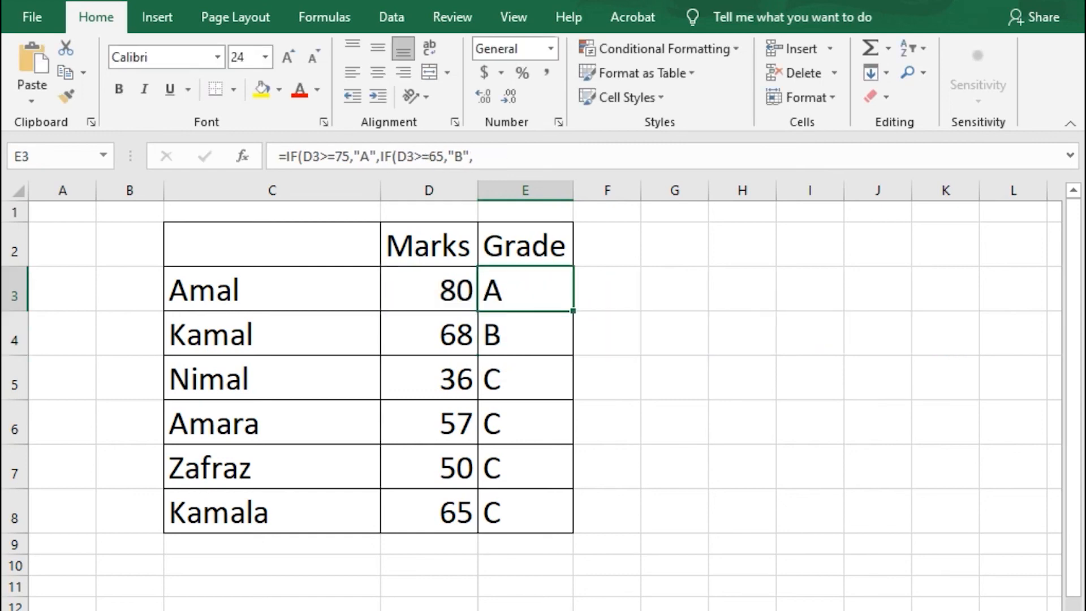
pyautogui.moveTo(573, 311); pyautogui.dragTo(571, 523)
pyautogui.click(525, 512)
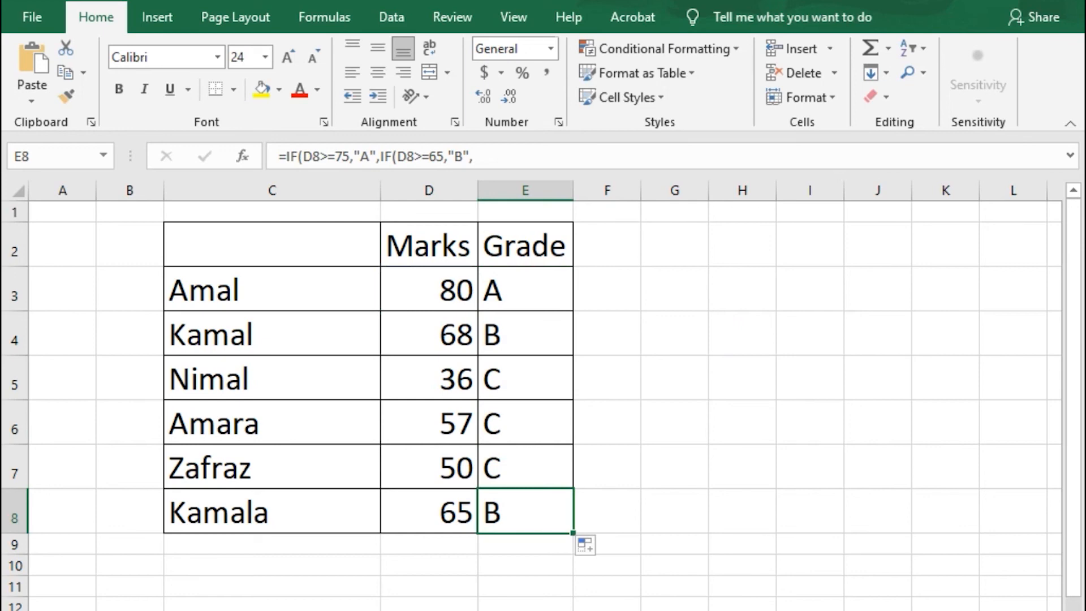
# Set the mark in D5 to 25, check the grade in E5, and compare E3 with the mark in D3
pyautogui.click(429, 378)
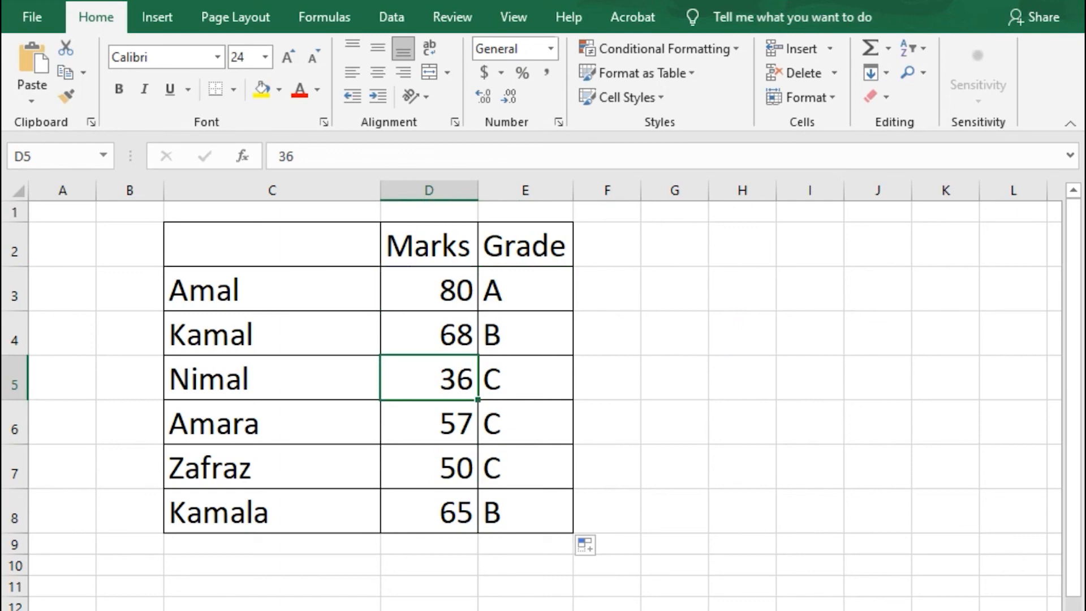
pyautogui.write('25')
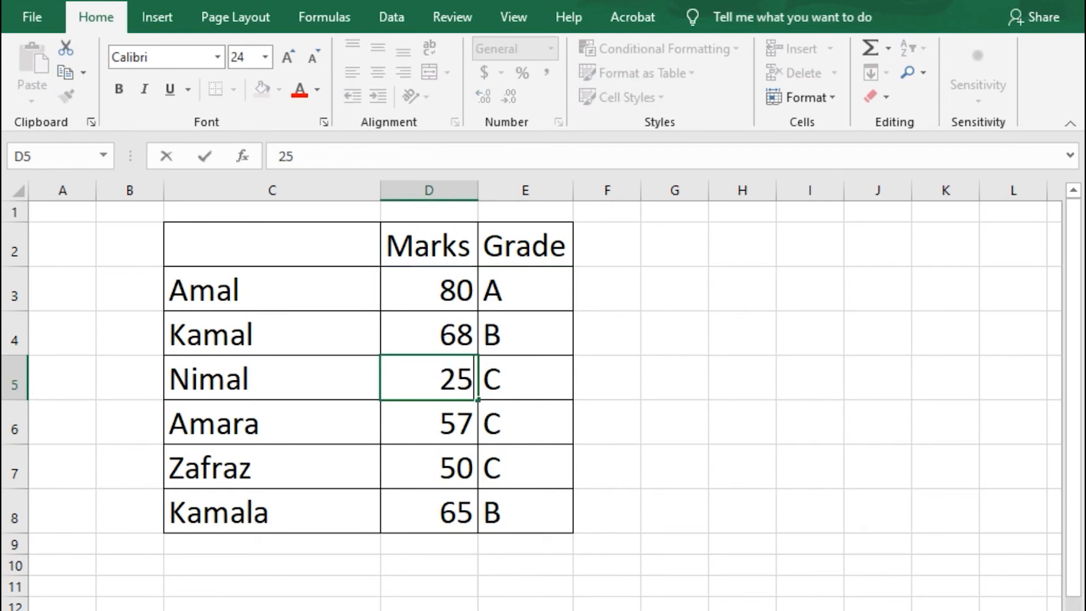
pyautogui.press('Return')
pyautogui.click(525, 377)
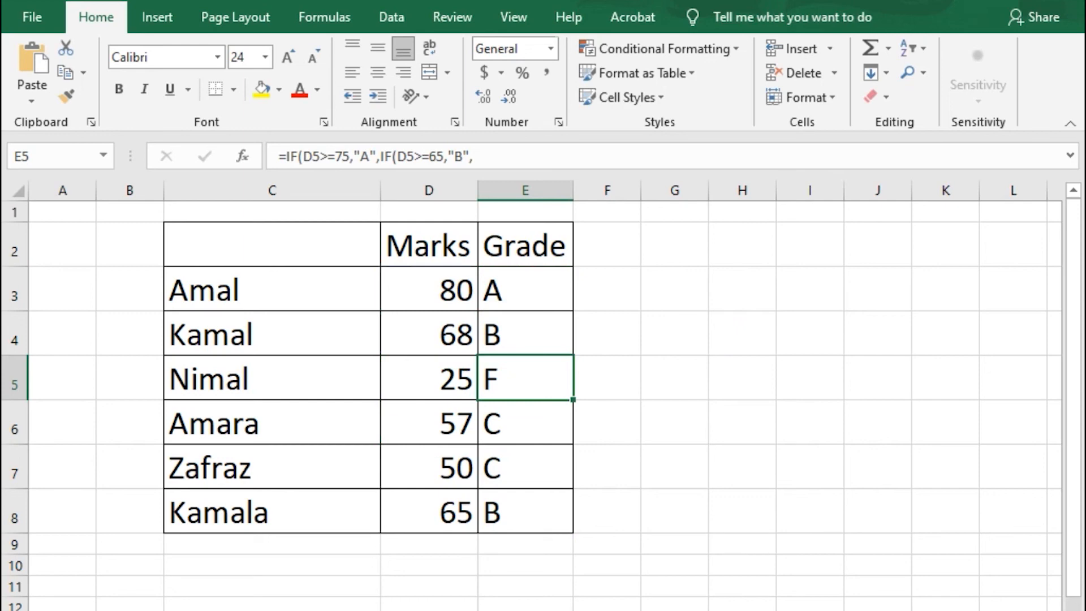
pyautogui.click(525, 289)
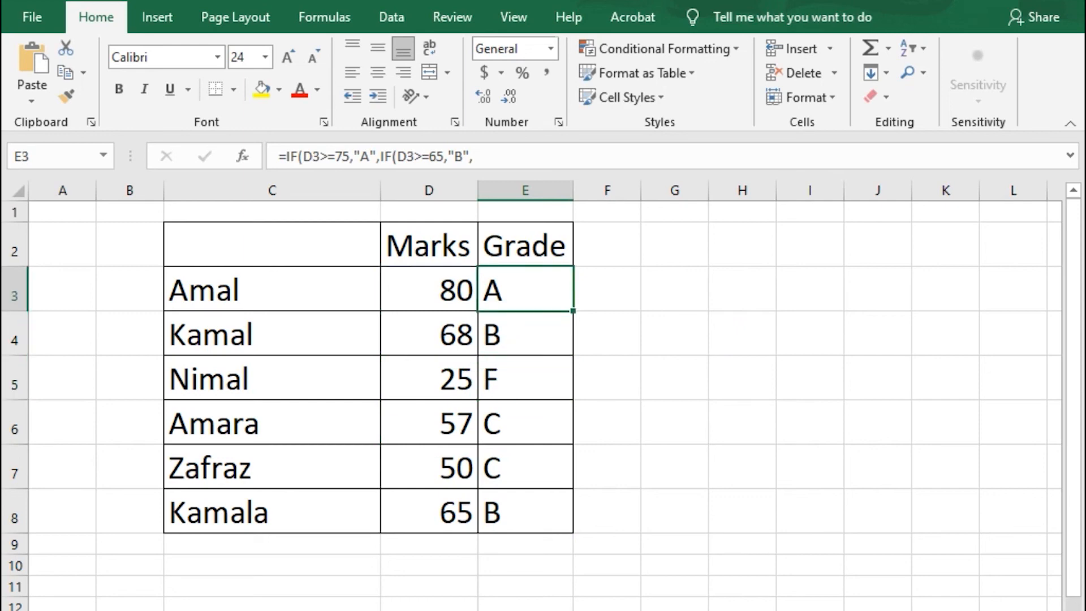
pyautogui.click(429, 289)
pyautogui.click(525, 289)
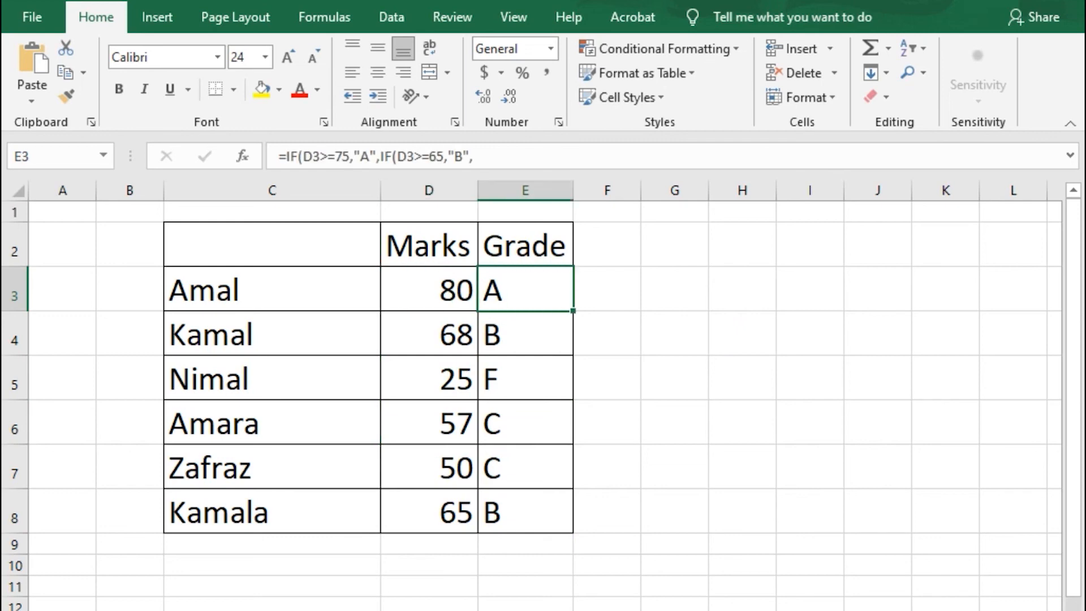